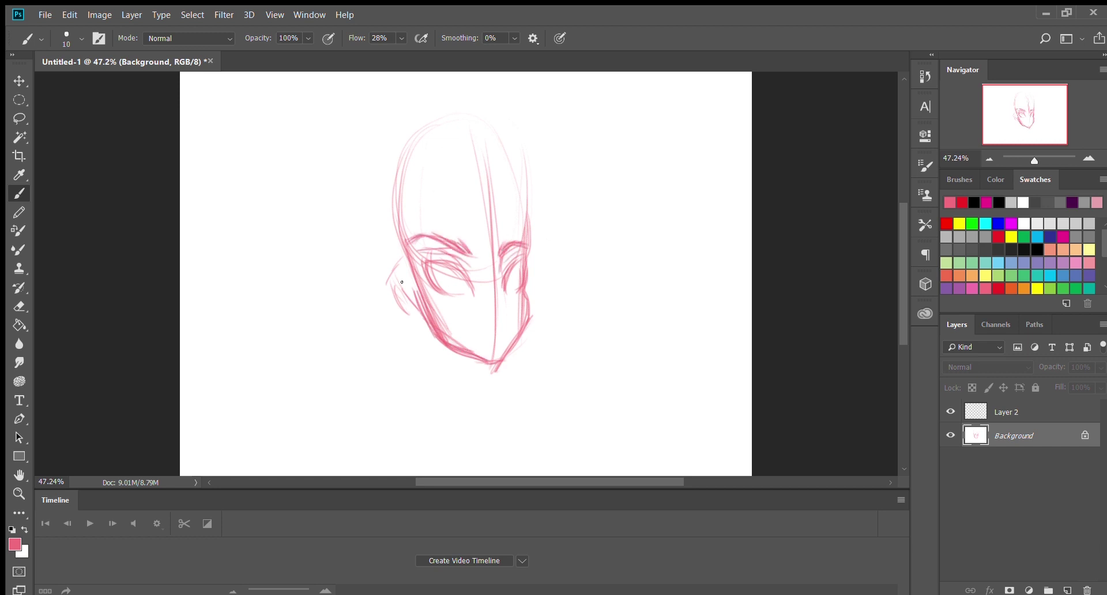
# Darken the eye strokes, then lasso the head sketch and move it higher on the page
pyautogui.moveTo(403, 242); pyautogui.dragTo(461, 271)
pyautogui.press('l')
pyautogui.moveTo(396, 382); pyautogui.dragTo(312, 369)
pyautogui.moveTo(291, 279); pyautogui.dragTo(291, 215)
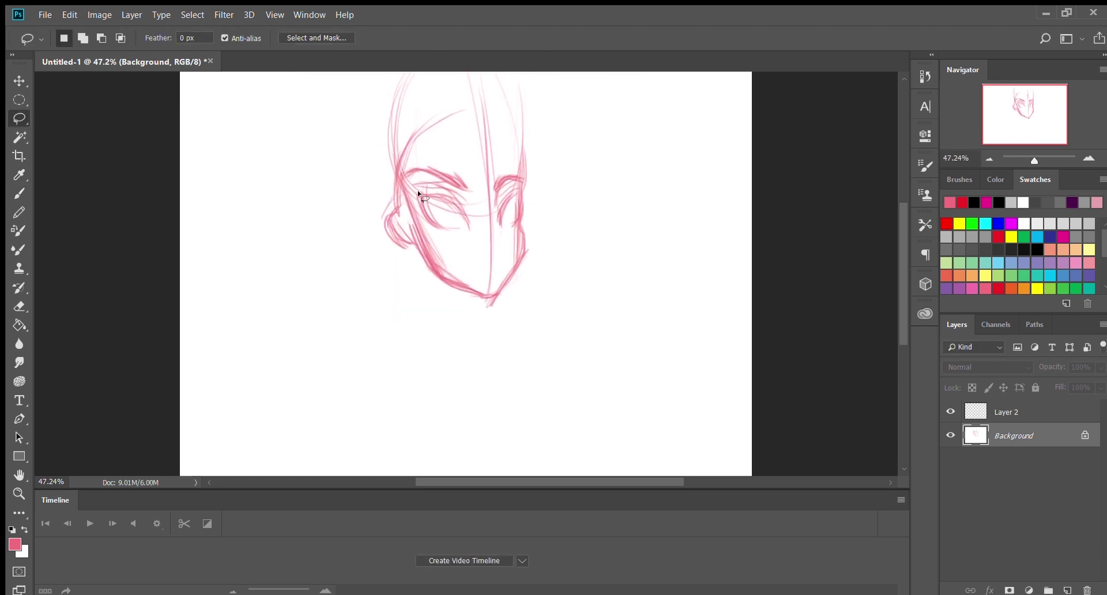
pyautogui.press('b')
pyautogui.moveTo(429, 271); pyautogui.dragTo(476, 377)
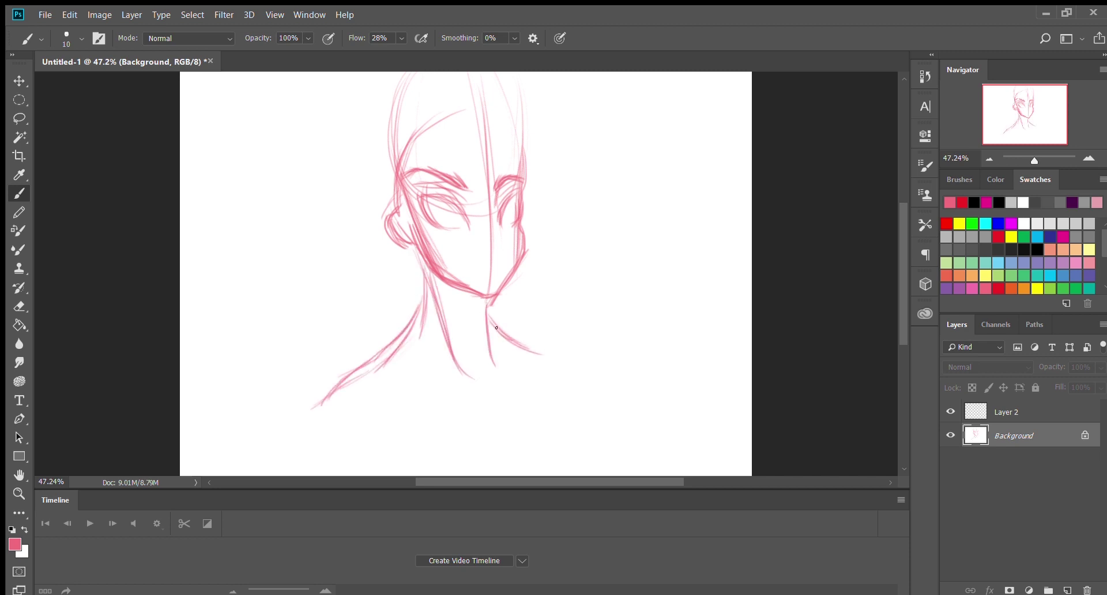
# Erase the stray nose and forehead lines and hatch shading along the jaw, chin and neck
pyautogui.moveTo(434, 286); pyautogui.dragTo(454, 282)
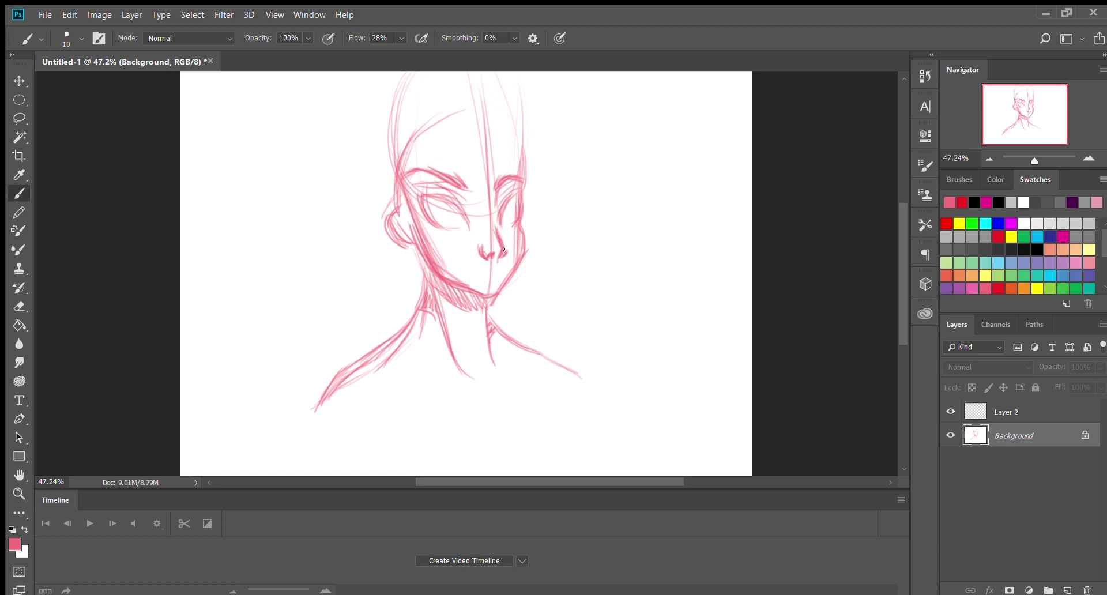
pyautogui.click(20, 302)
pyautogui.moveTo(490, 260); pyautogui.dragTo(475, 109)
pyautogui.press('b')
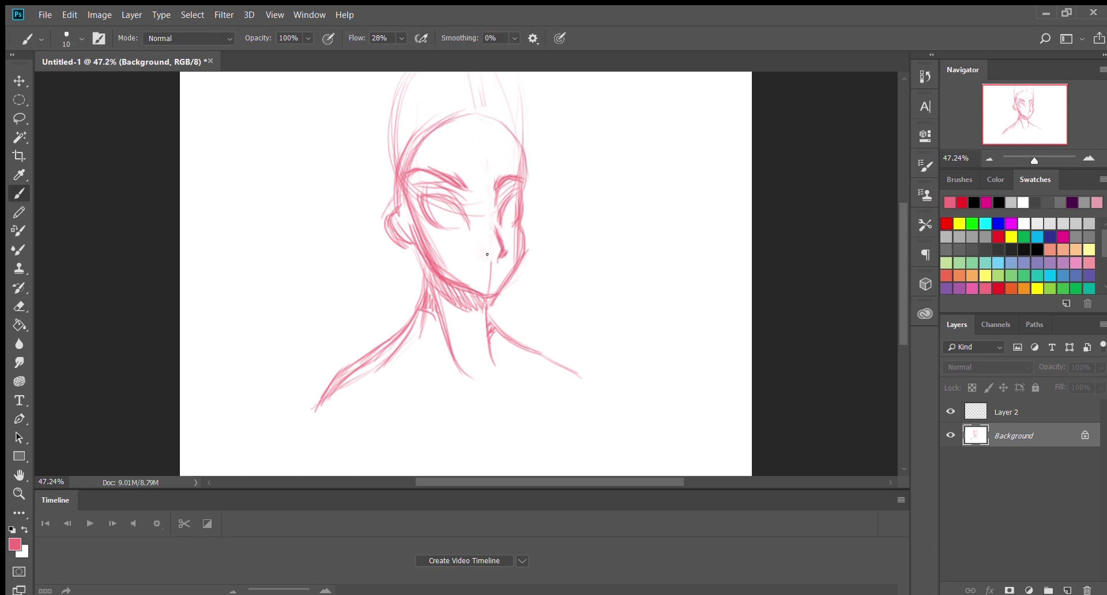
pyautogui.press('e')
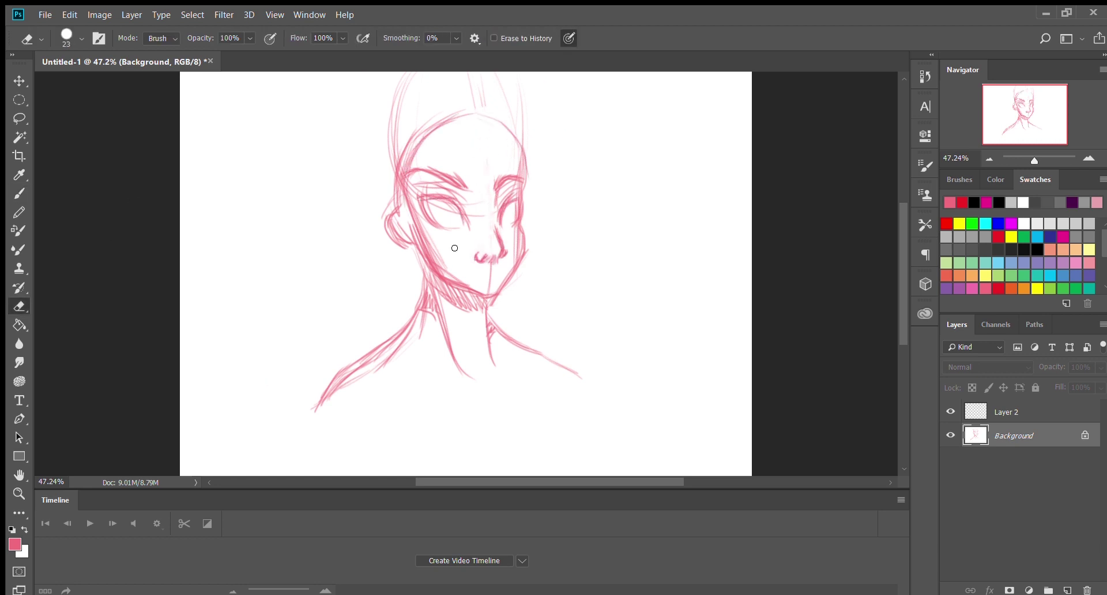
pyautogui.moveTo(490, 257); pyautogui.dragTo(489, 293)
pyautogui.press('b')
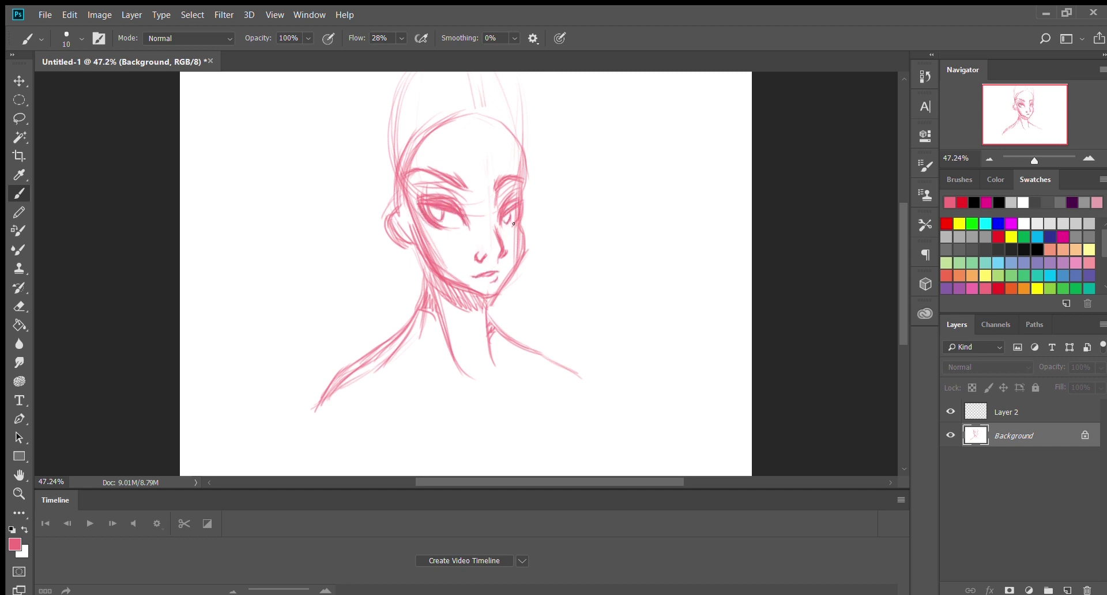
pyautogui.moveTo(476, 300); pyautogui.dragTo(432, 279)
pyautogui.moveTo(464, 375); pyautogui.dragTo(427, 289)
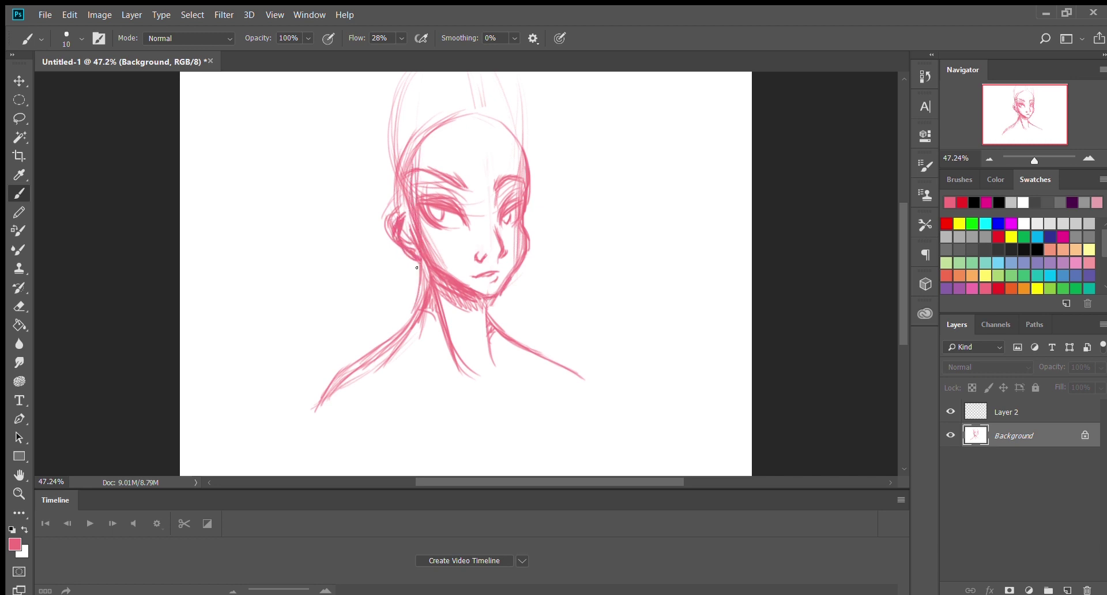
# Sketch long hair strands down both sides of the face and past the shoulders
pyautogui.moveTo(377, 170); pyautogui.dragTo(360, 343)
pyautogui.moveTo(369, 150); pyautogui.dragTo(360, 333)
pyautogui.moveTo(528, 190); pyautogui.dragTo(600, 392)
pyautogui.moveTo(354, 242); pyautogui.dragTo(398, 464)
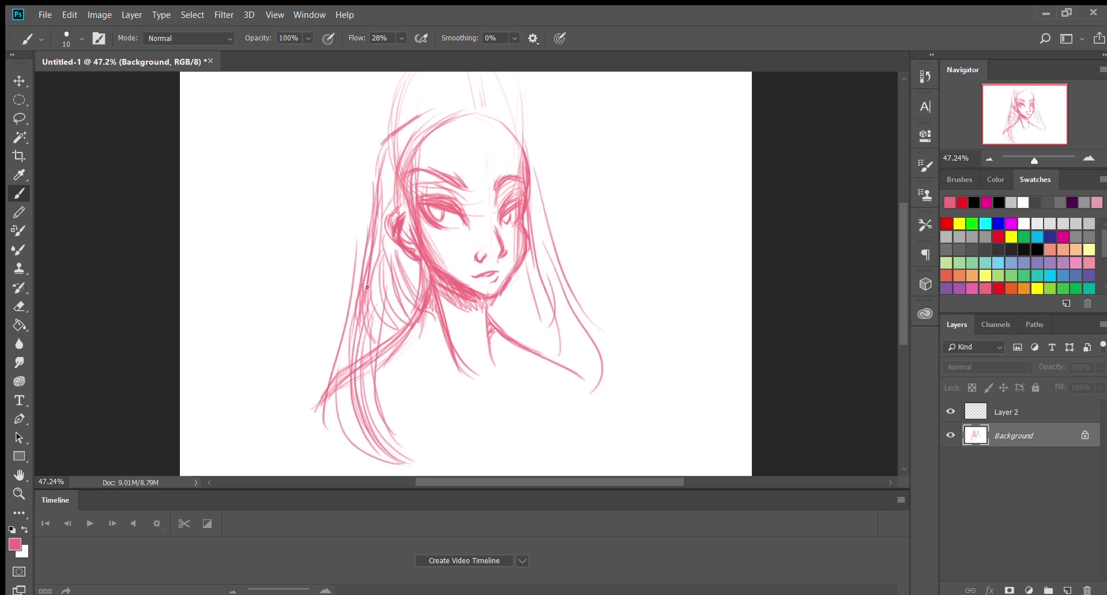
pyautogui.moveTo(392, 277); pyautogui.dragTo(429, 427)
pyautogui.moveTo(559, 276); pyautogui.dragTo(519, 425)
pyautogui.moveTo(583, 259); pyautogui.dragTo(530, 427)
# Add bang strands across the forehead and more long strands on each side
pyautogui.moveTo(518, 274); pyautogui.dragTo(502, 346)
pyautogui.moveTo(507, 115); pyautogui.dragTo(536, 198)
pyautogui.moveTo(461, 136)
pyautogui.mouseDown()
pyautogui.moveTo(438, 202)
pyautogui.moveTo(518, 198)
pyautogui.mouseUp()
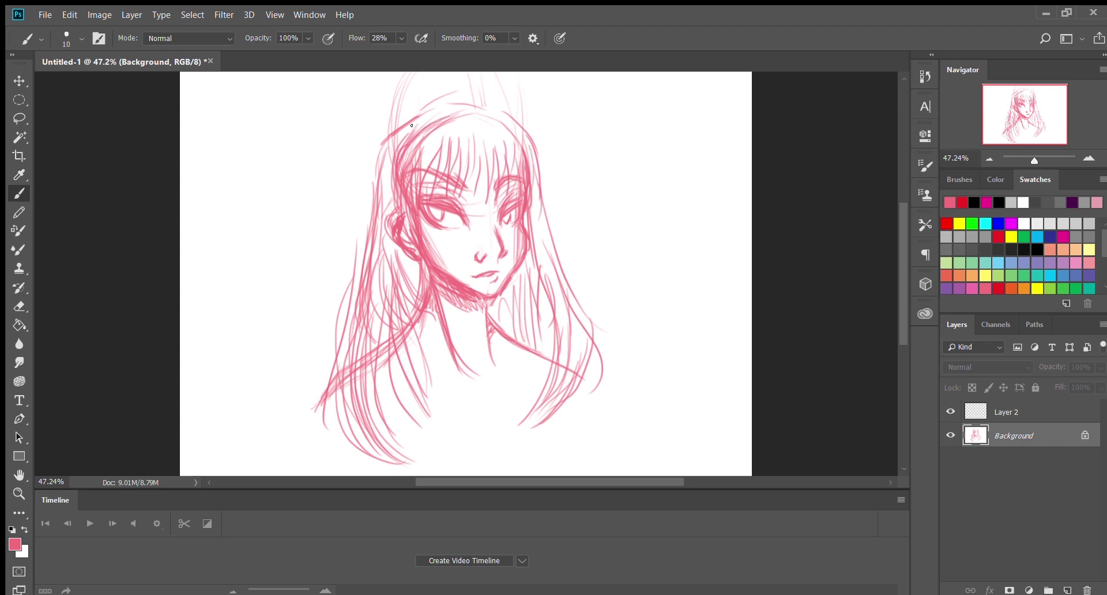
pyautogui.moveTo(415, 113); pyautogui.dragTo(460, 156)
pyautogui.moveTo(461, 115); pyautogui.dragTo(496, 196)
pyautogui.moveTo(403, 126); pyautogui.dragTo(372, 343)
pyautogui.moveTo(536, 202); pyautogui.dragTo(576, 358)
# Draw the collarbone and shoulder lines at the bottom of the sketch
pyautogui.moveTo(389, 144); pyautogui.dragTo(282, 397)
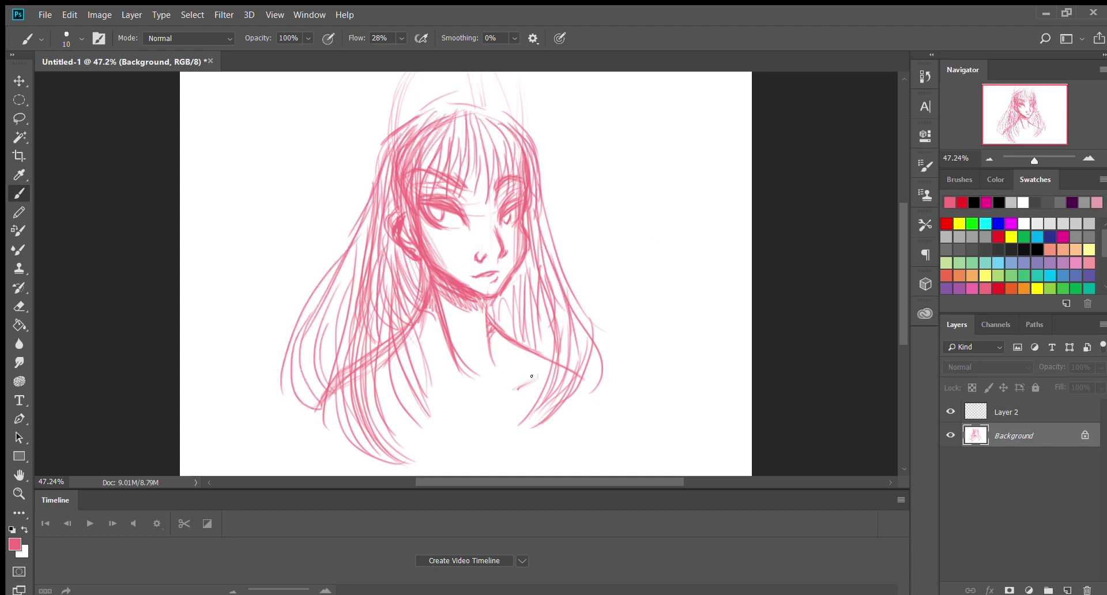
pyautogui.moveTo(513, 388); pyautogui.dragTo(548, 369)
pyautogui.moveTo(398, 415); pyautogui.dragTo(501, 409)
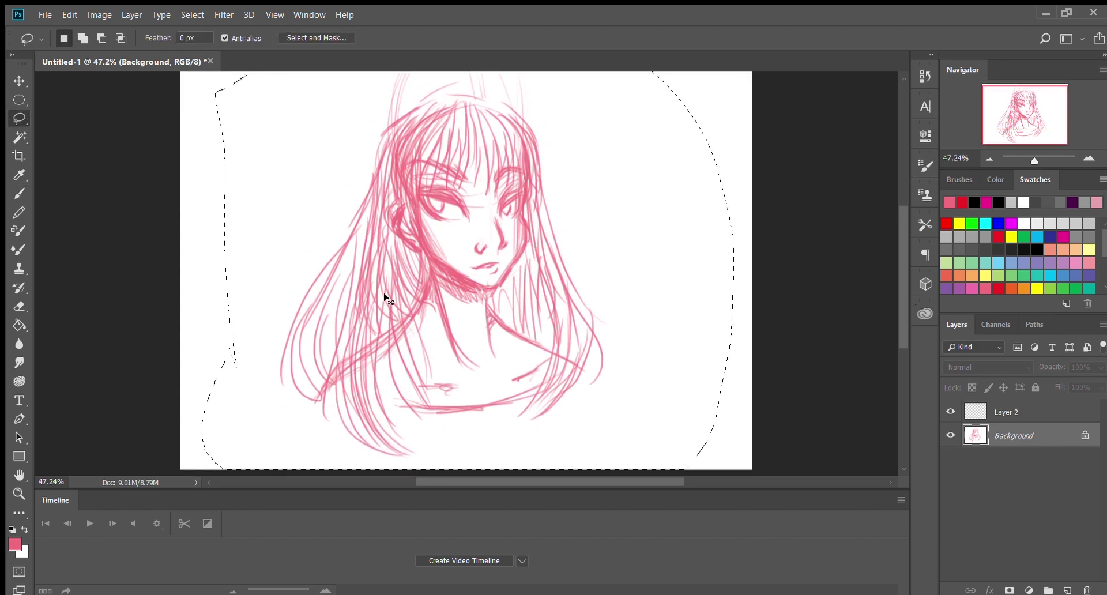
# Copy the selected sketch to a new layer, erase the original from the Background, and fade the copy
pyautogui.hotkey('ctrl', 'j')
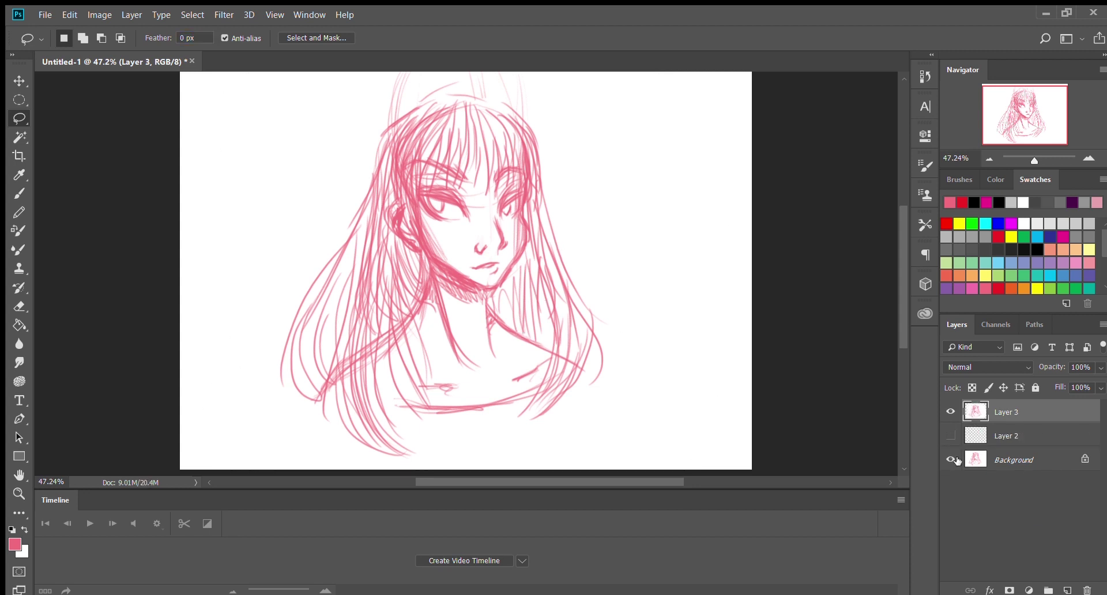
pyautogui.press('e')
pyautogui.click(1015, 459)
pyautogui.moveTo(403, 104); pyautogui.dragTo(440, 178)
pyautogui.moveTo(346, 260); pyautogui.dragTo(615, 407)
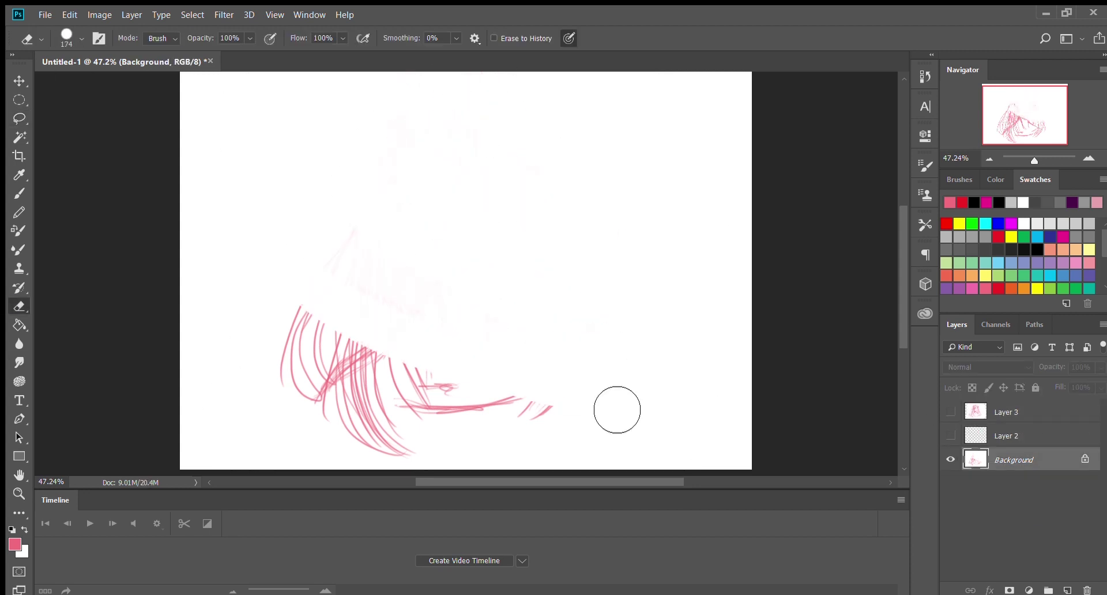
pyautogui.click(950, 412)
pyautogui.click(1026, 411)
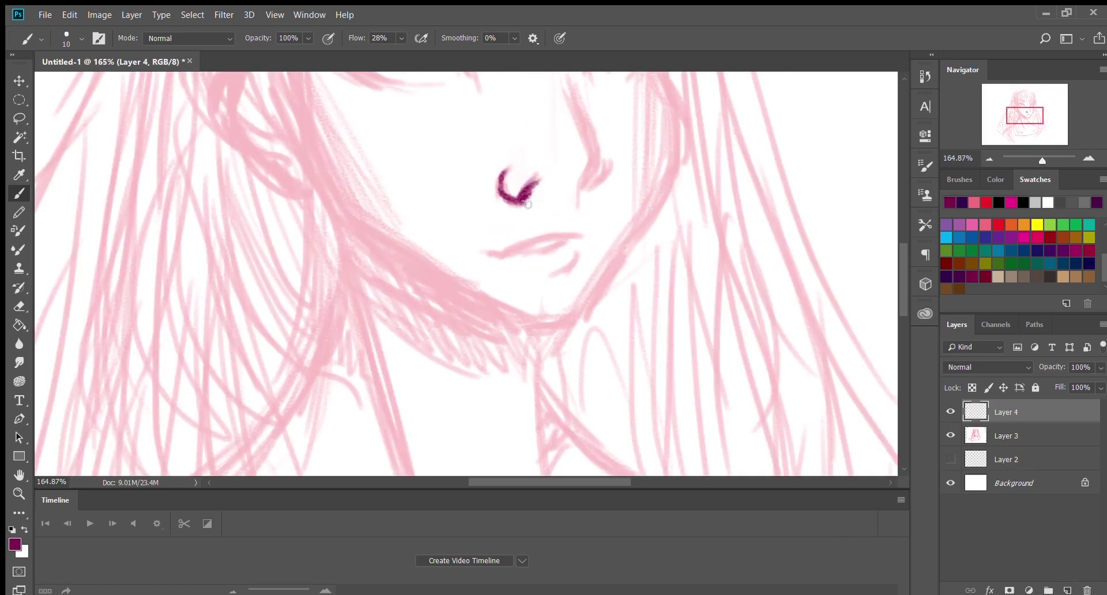
# Ink the nose bridge and both eyes in purple, thickening the upper left eyelid
pyautogui.scroll(3, 609, 165)
pyautogui.moveTo(645, 124); pyautogui.dragTo(579, 231)
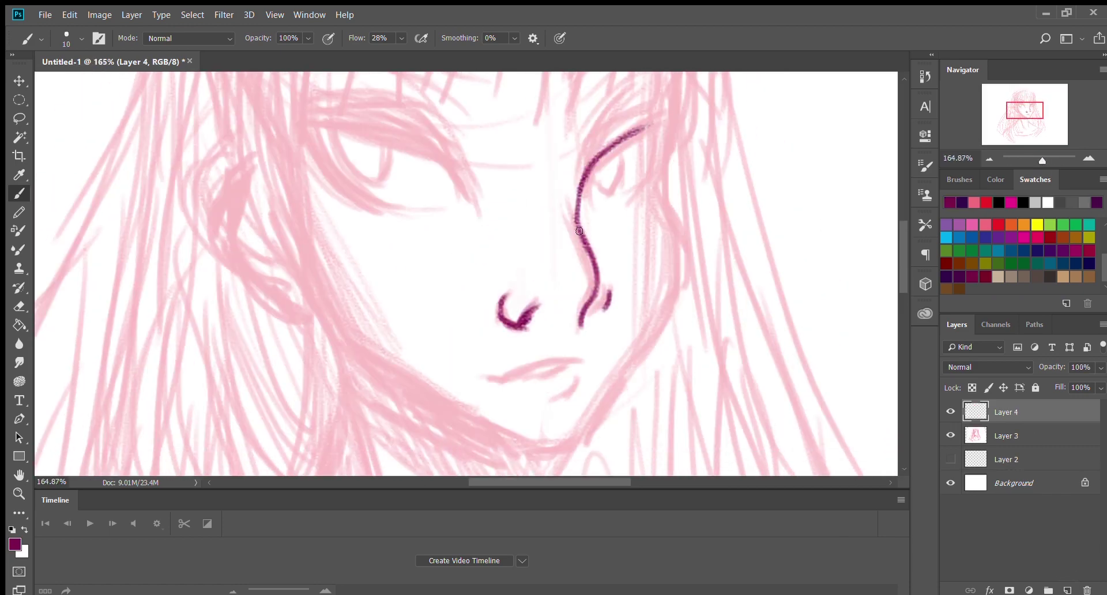
pyautogui.moveTo(585, 176)
pyautogui.mouseDown()
pyautogui.moveTo(669, 125)
pyautogui.moveTo(645, 190)
pyautogui.mouseUp()
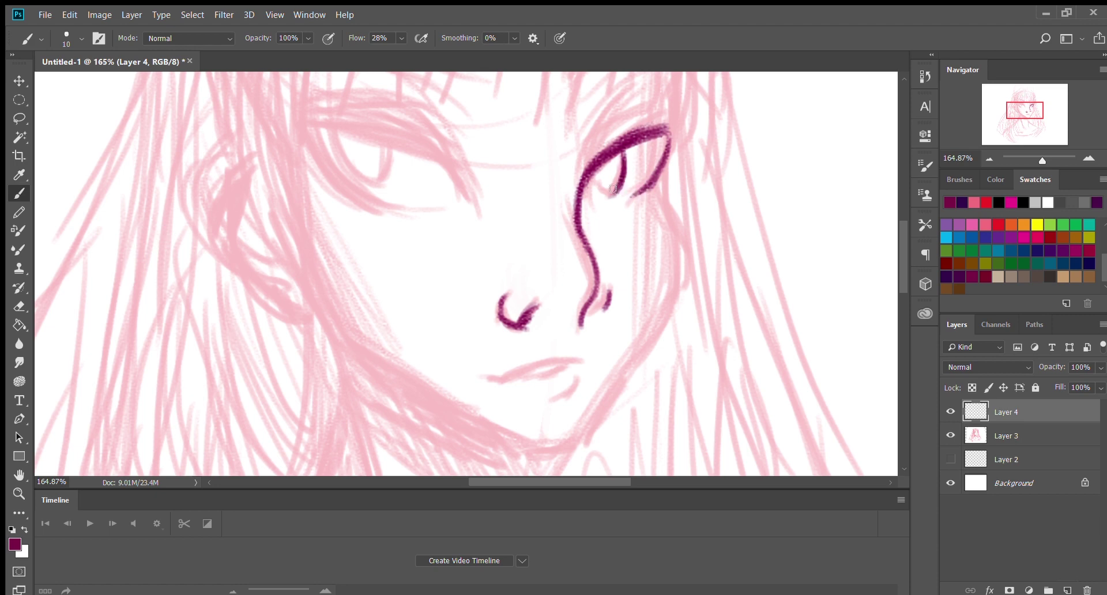
pyautogui.scroll(-2, 621, 161)
pyautogui.moveTo(297, 151); pyautogui.dragTo(398, 177)
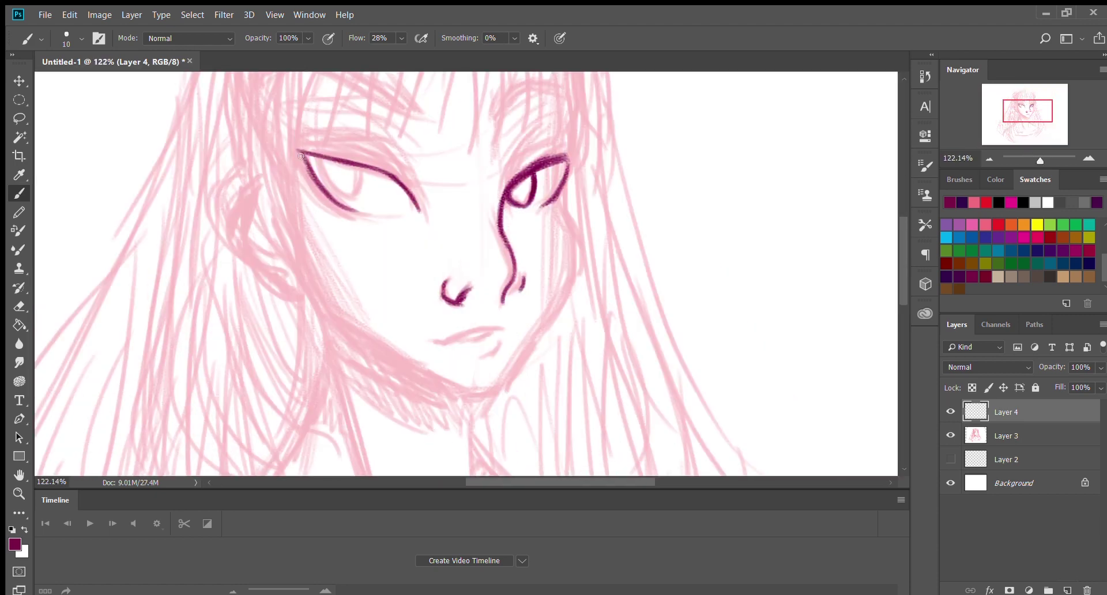
pyautogui.moveTo(303, 170); pyautogui.dragTo(402, 183)
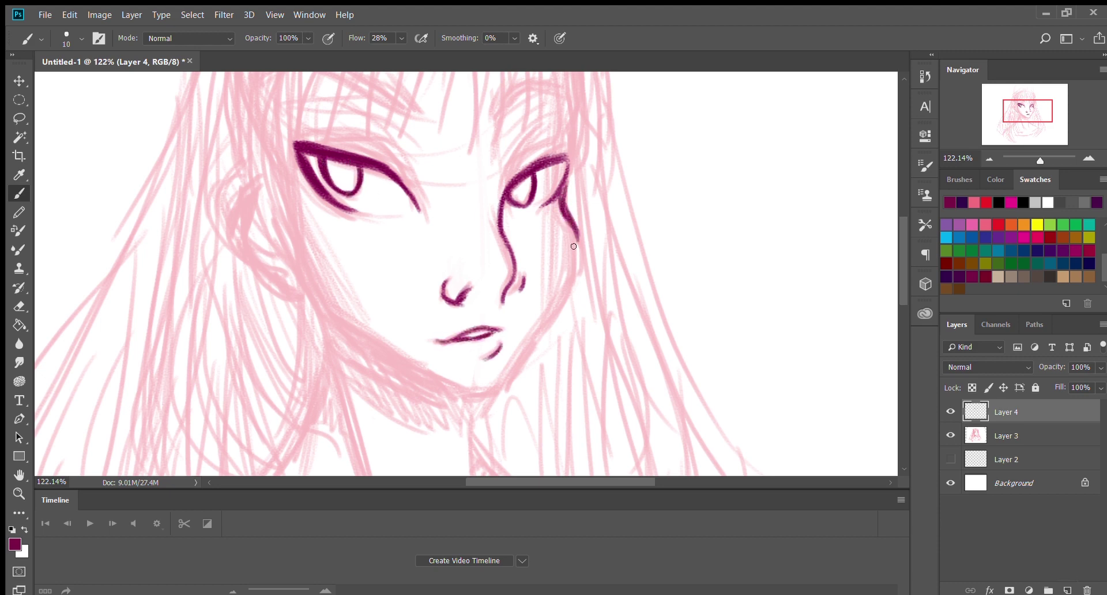
# Ink both jaw lines, a stroke under the left eye and the left eyebrow, checking with the sketch hidden
pyautogui.moveTo(520, 353); pyautogui.dragTo(542, 325)
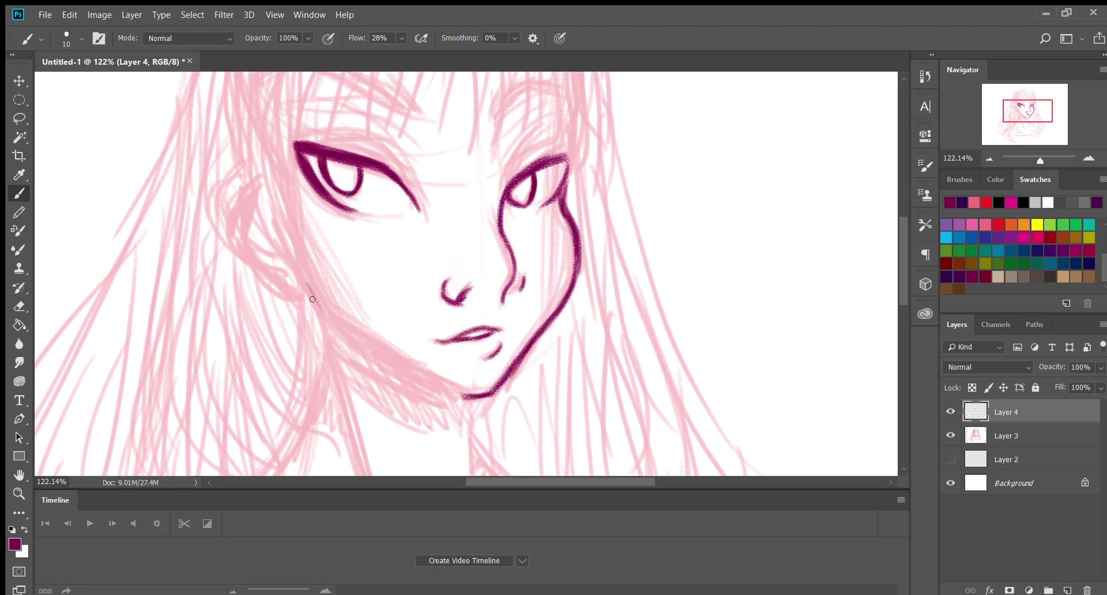
pyautogui.moveTo(307, 284)
pyautogui.mouseDown()
pyautogui.moveTo(470, 398)
pyautogui.moveTo(312, 292)
pyautogui.mouseUp()
pyautogui.click(950, 435)
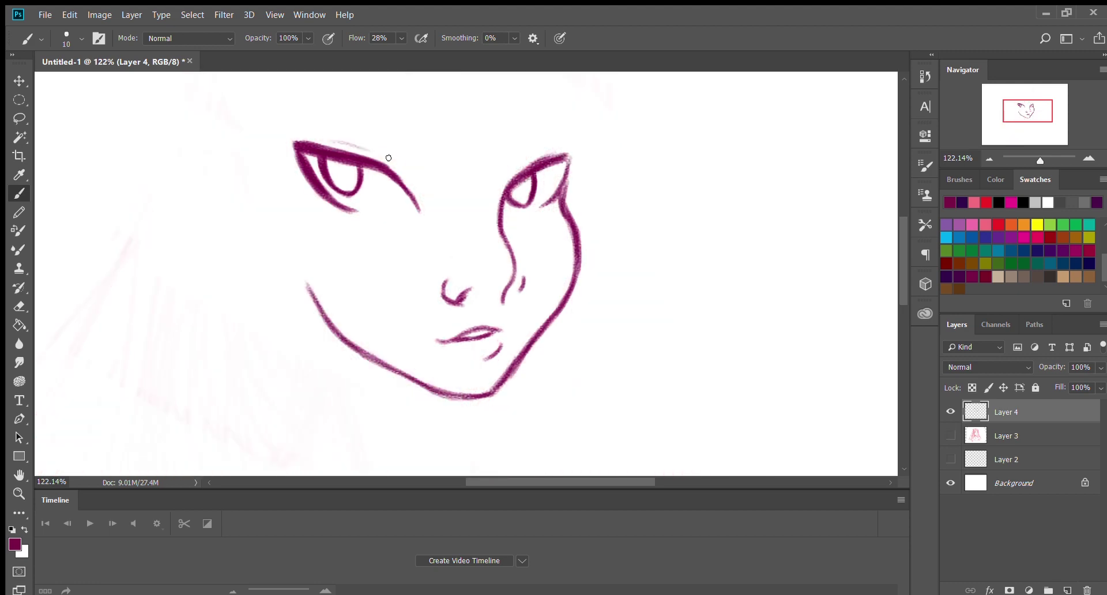
pyautogui.moveTo(314, 202); pyautogui.dragTo(363, 222)
pyautogui.click(950, 436)
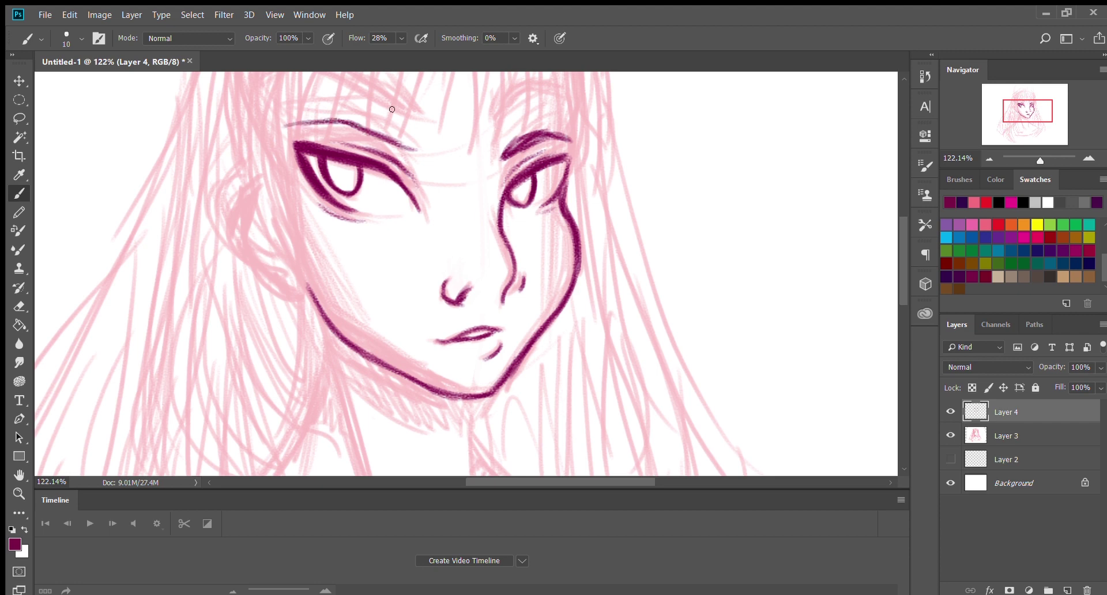
pyautogui.moveTo(414, 148); pyautogui.dragTo(377, 118)
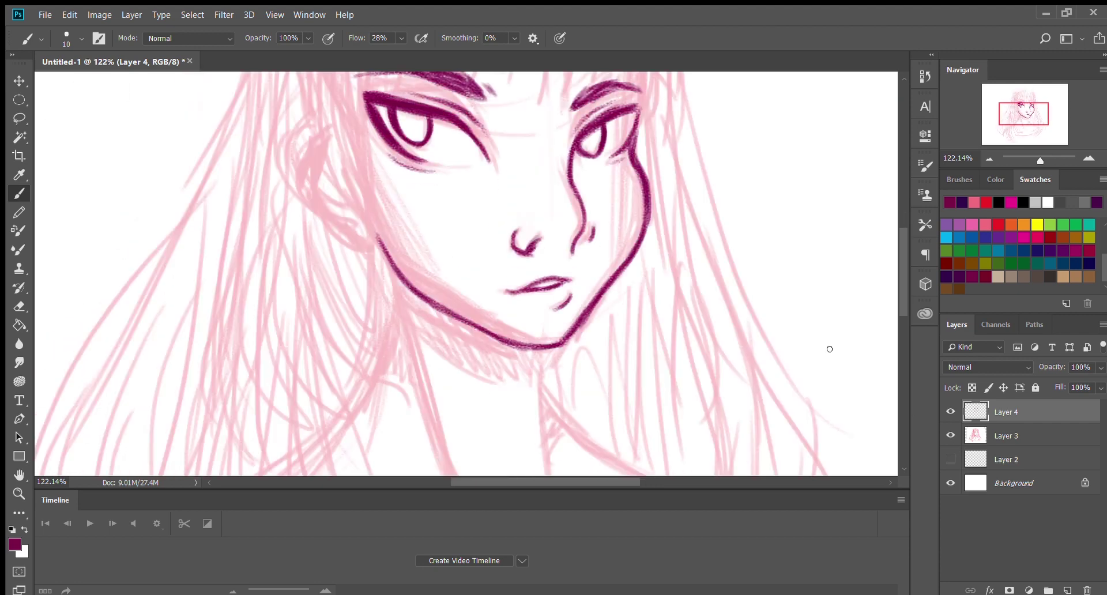
# Draw the neck lines and fill the choker under the jaw with dark purple
pyautogui.scroll(-3, 631, 225)
pyautogui.moveTo(392, 173); pyautogui.dragTo(442, 336)
pyautogui.moveTo(528, 200); pyautogui.dragTo(545, 363)
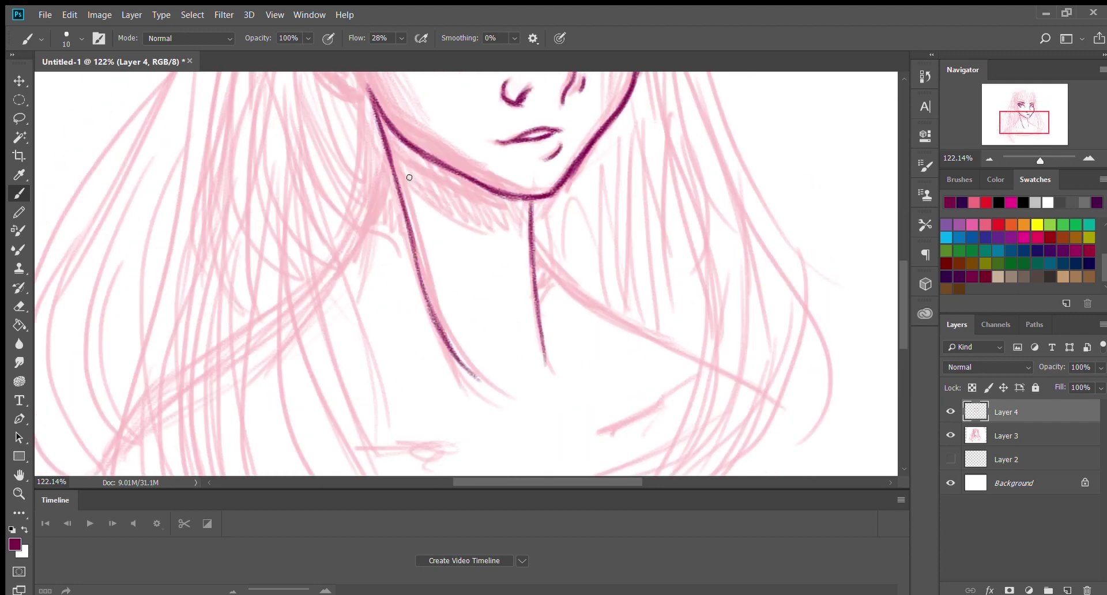
pyautogui.moveTo(394, 158); pyautogui.dragTo(521, 231)
pyautogui.moveTo(386, 131)
pyautogui.mouseDown()
pyautogui.moveTo(438, 185)
pyautogui.moveTo(490, 191)
pyautogui.moveTo(495, 213)
pyautogui.moveTo(516, 197)
pyautogui.mouseUp()
pyautogui.scroll(4, 725, 184)
pyautogui.moveTo(380, 193); pyautogui.dragTo(419, 295)
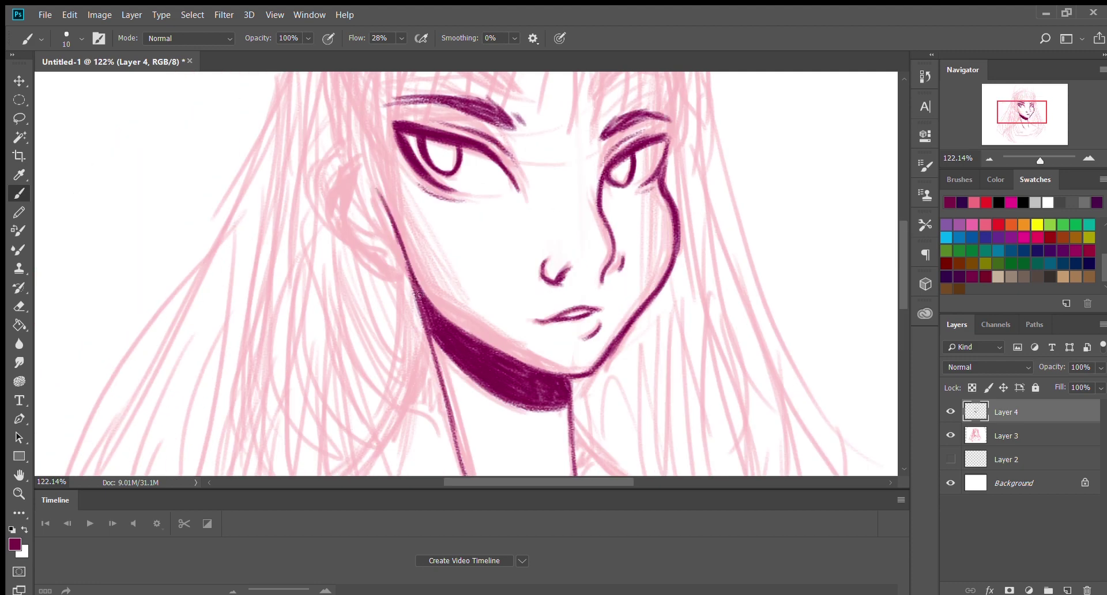
# Add a hair line to the left of the choker
pyautogui.scroll(-10, 352, 213)
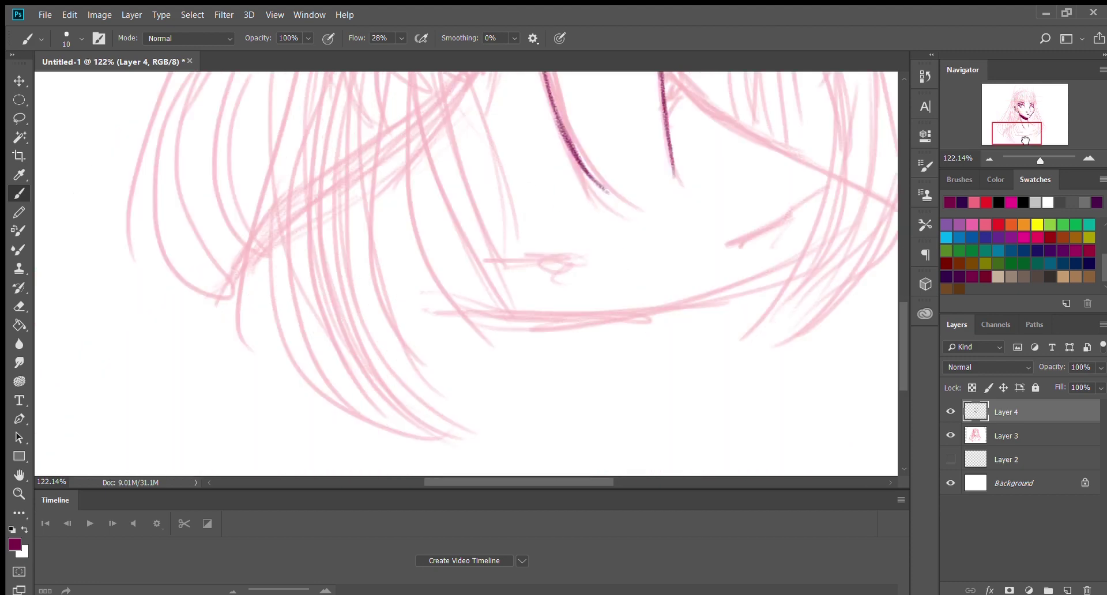
pyautogui.scroll(3, 374, 219)
pyautogui.scroll(-3, 392, 222)
pyautogui.scroll(2, 402, 224)
pyautogui.scroll(5, 401, 225)
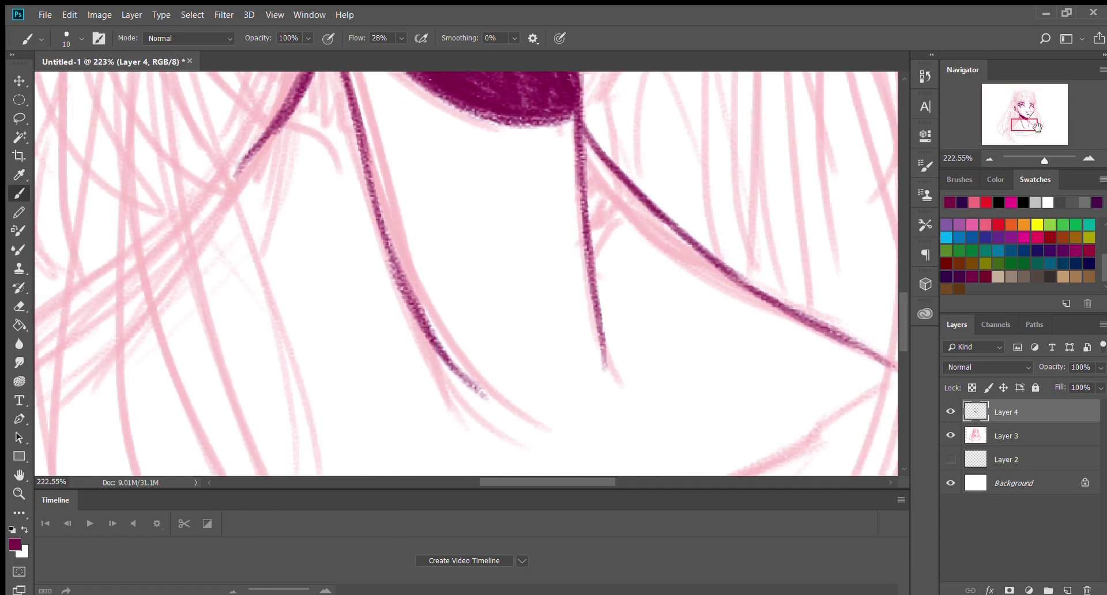
pyautogui.scroll(-2, 526, 358)
pyautogui.moveTo(551, 323); pyautogui.dragTo(497, 385)
pyautogui.scroll(-2, 497, 385)
# Add a Multiply layer and paint a salmon skin tone over the face
pyautogui.moveTo(1028, 113); pyautogui.dragTo(1021, 112)
pyautogui.hotkey('ctrl', 'shift', 'alt', 'n')
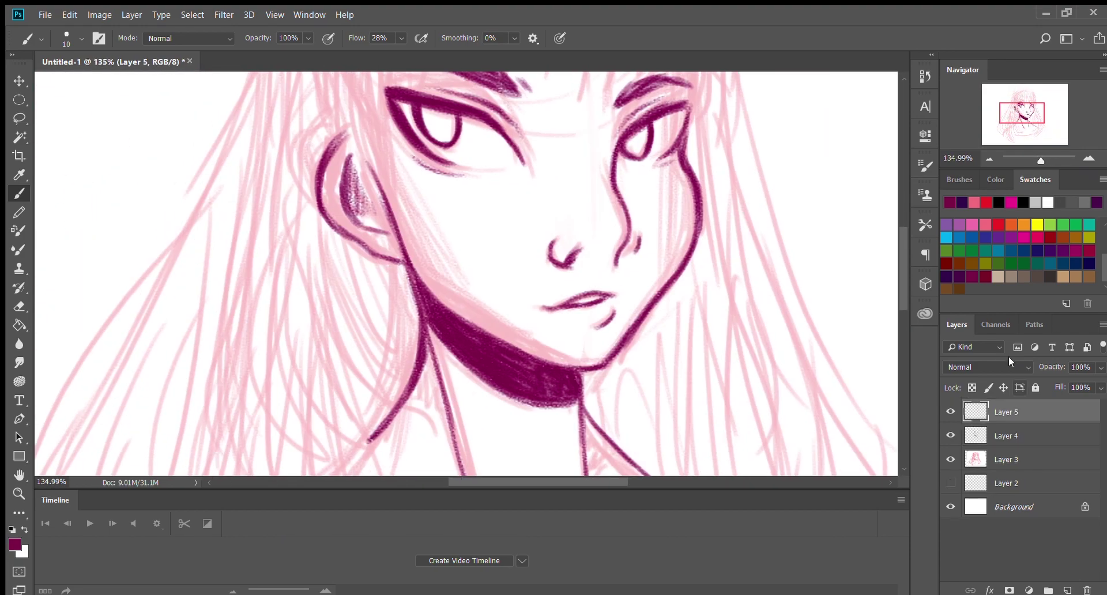
pyautogui.click(996, 179)
pyautogui.click(1005, 207)
pyautogui.click(1092, 351)
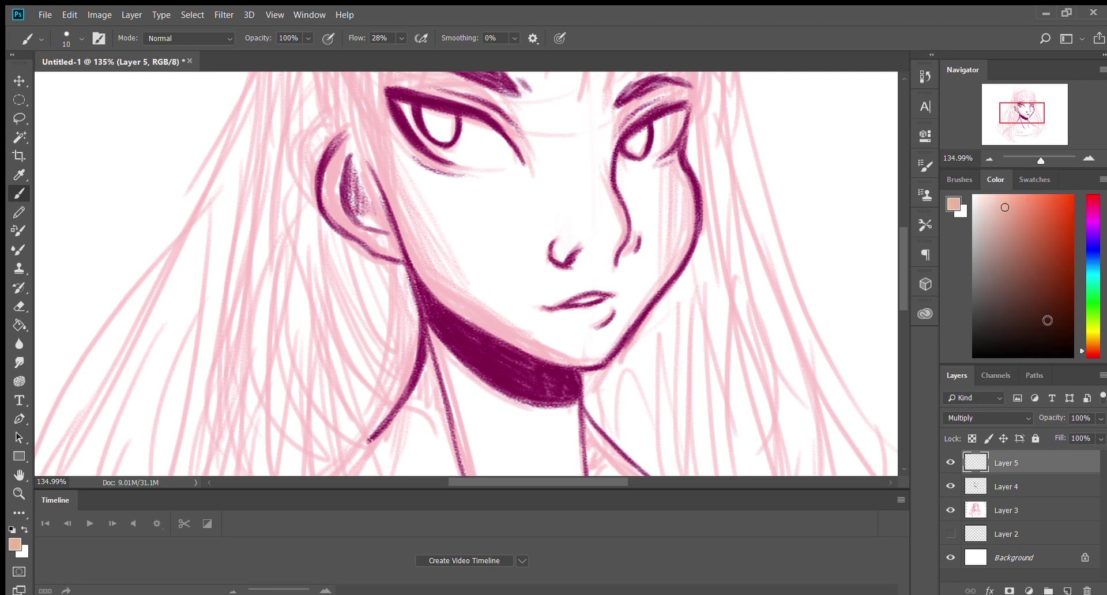
pyautogui.moveTo(478, 254)
pyautogui.mouseDown()
pyautogui.moveTo(582, 271)
pyautogui.moveTo(493, 186)
pyautogui.moveTo(655, 309)
pyautogui.mouseUp()
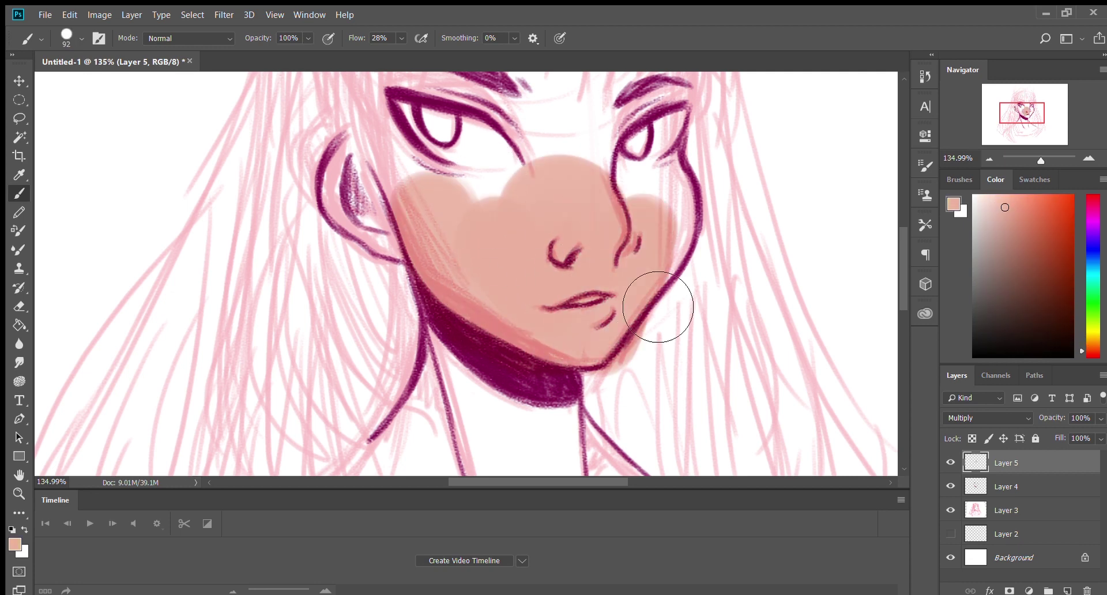
pyautogui.scroll(-5, 558, 166)
pyautogui.moveTo(558, 165)
pyautogui.mouseDown()
pyautogui.moveTo(613, 319)
pyautogui.moveTo(678, 186)
pyautogui.moveTo(686, 276)
pyautogui.mouseUp()
pyautogui.scroll(5, 613, 319)
# Erase the skin paint spilling past the face and neck outlines, and hide the pink hair sketch
pyautogui.press('e')
pyautogui.scroll(-5, 687, 188)
pyautogui.moveTo(687, 188)
pyautogui.mouseDown()
pyautogui.moveTo(613, 311)
pyautogui.moveTo(573, 345)
pyautogui.mouseUp()
pyautogui.scroll(-5, 573, 346)
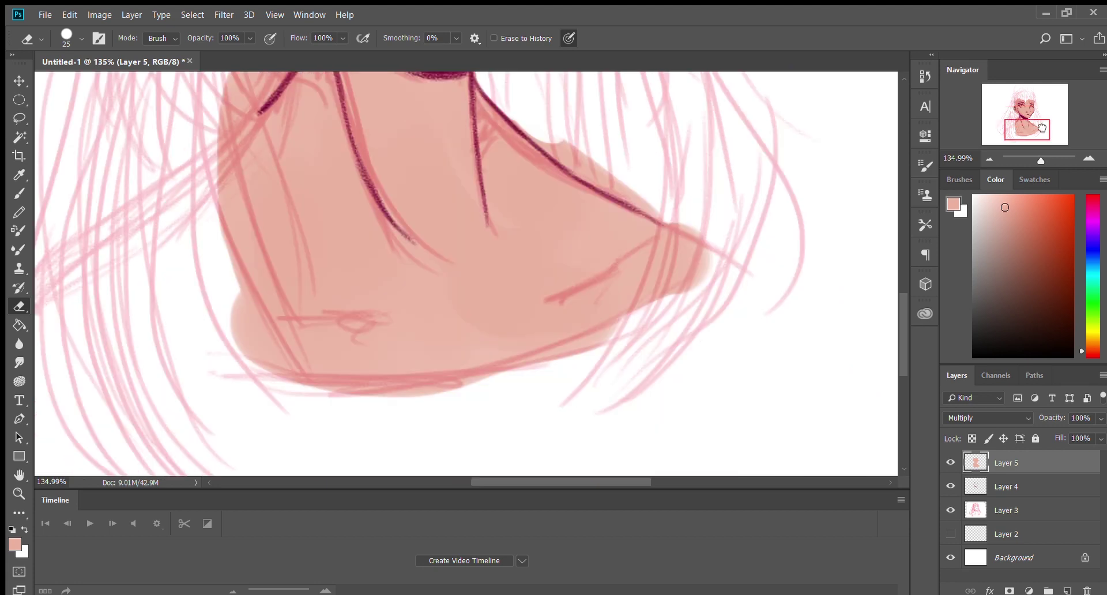
pyautogui.scroll(5, 634, 260)
pyautogui.moveTo(634, 259); pyautogui.dragTo(712, 317)
pyautogui.moveTo(392, 167); pyautogui.dragTo(323, 277)
pyautogui.hscroll(-5, 42, 209)
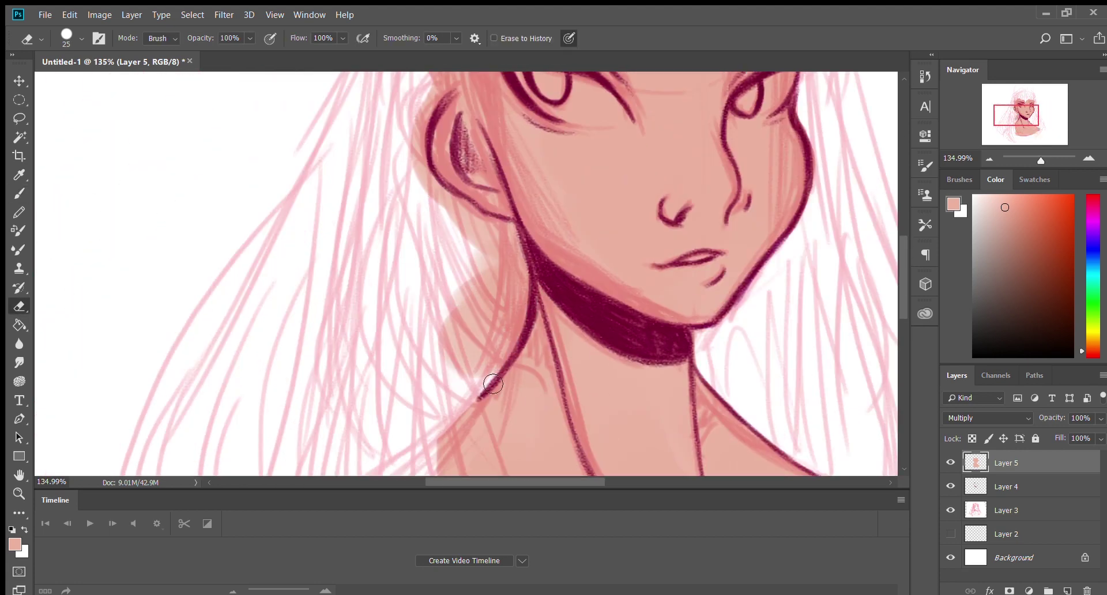
pyautogui.moveTo(518, 375); pyautogui.dragTo(432, 81)
pyautogui.scroll(5, 445, 225)
pyautogui.scroll(-5, 445, 225)
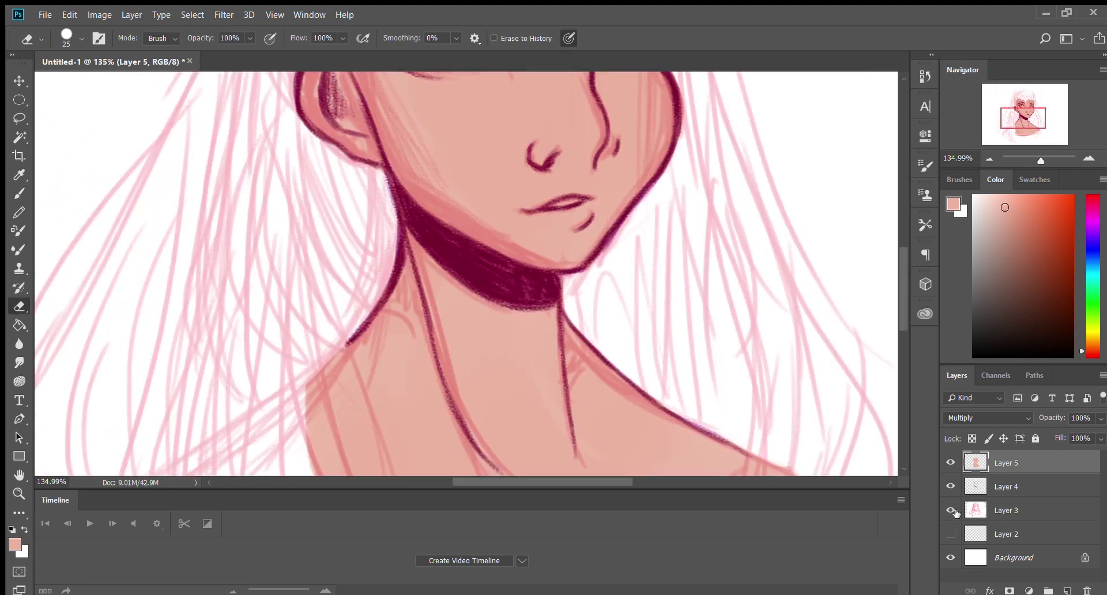
pyautogui.click(950, 510)
pyautogui.scroll(3, 123, 136)
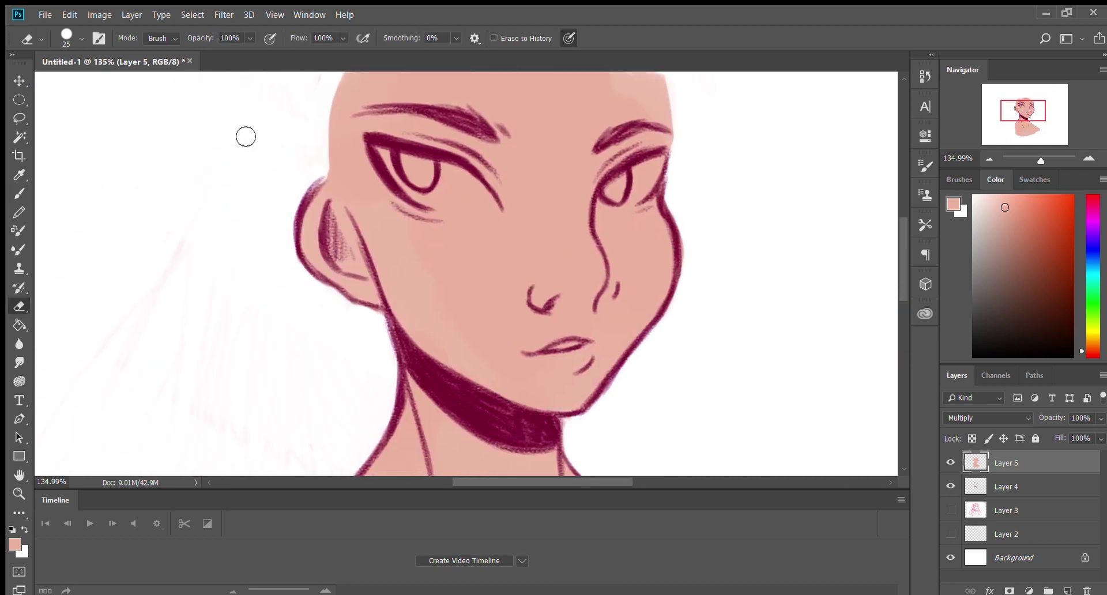
# Lock the skin layer's transparency and paint darker shading over the nose, cheeks and left jaw
pyautogui.press('/')
pyautogui.press('b')
pyautogui.moveTo(462, 234); pyautogui.dragTo(357, 133)
pyautogui.moveTo(669, 150)
pyautogui.mouseDown()
pyautogui.moveTo(630, 334)
pyautogui.moveTo(551, 299)
pyautogui.moveTo(507, 144)
pyautogui.moveTo(502, 253)
pyautogui.mouseUp()
pyautogui.moveTo(554, 305); pyautogui.dragTo(564, 229)
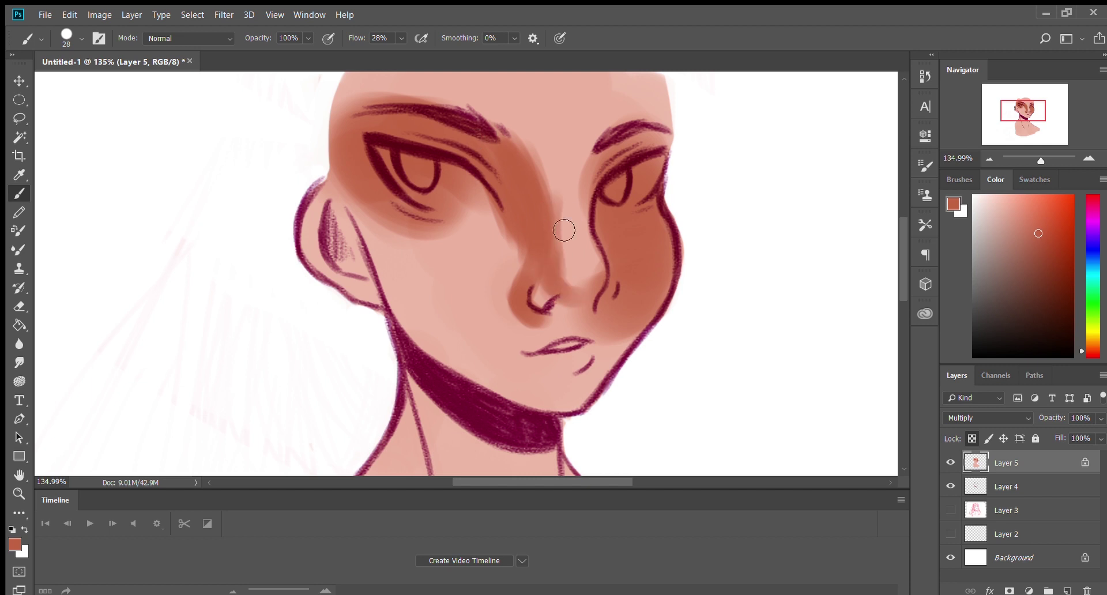
pyautogui.moveTo(541, 127); pyautogui.dragTo(530, 213)
pyautogui.moveTo(346, 196)
pyautogui.mouseDown()
pyautogui.moveTo(397, 232)
pyautogui.moveTo(449, 357)
pyautogui.mouseUp()
# Continue painting darker shading around the face, ear and neck
pyautogui.moveTo(398, 271); pyautogui.dragTo(421, 311)
pyautogui.moveTo(345, 179); pyautogui.dragTo(323, 253)
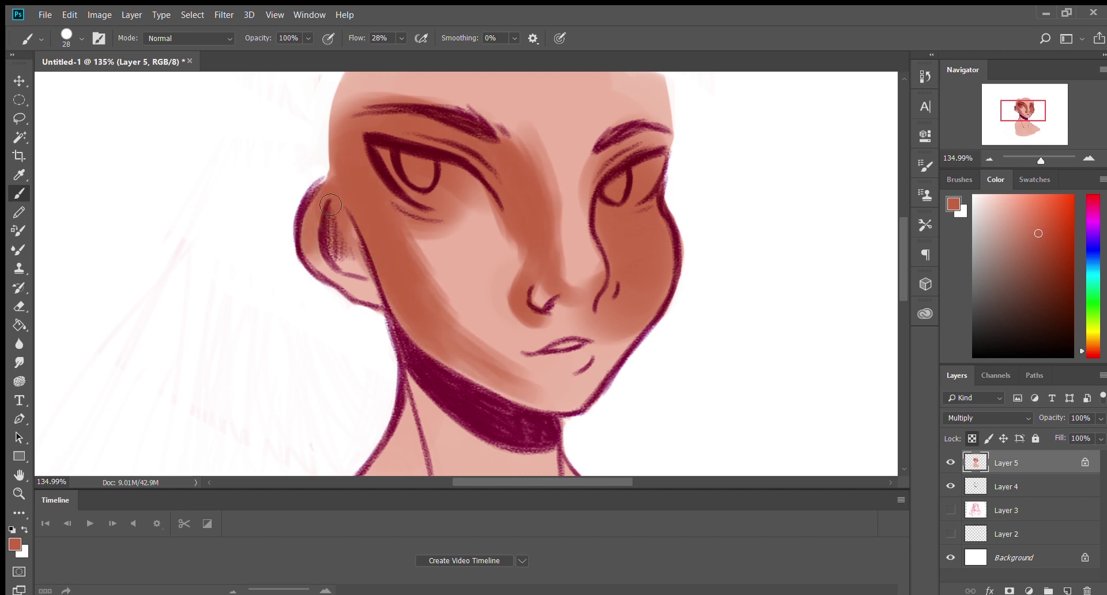
pyautogui.moveTo(634, 328); pyautogui.dragTo(611, 386)
pyautogui.scroll(-3, 903, 311)
pyautogui.scroll(-8, 903, 311)
pyautogui.moveTo(421, 144); pyautogui.dragTo(323, 265)
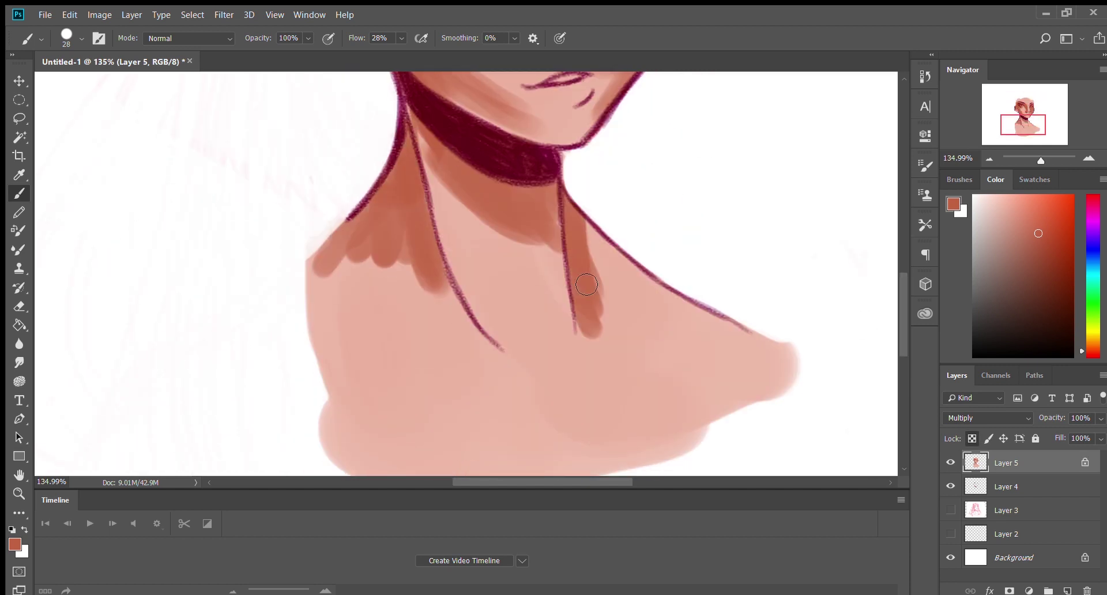
pyautogui.moveTo(570, 196); pyautogui.dragTo(645, 323)
# Blend the shading along the jaw and cheeks with Smudge, then dab pink blush on the nose
pyautogui.click(19, 362)
pyautogui.moveTo(429, 282)
pyautogui.mouseDown()
pyautogui.moveTo(376, 230)
pyautogui.moveTo(447, 218)
pyautogui.moveTo(530, 240)
pyautogui.mouseUp()
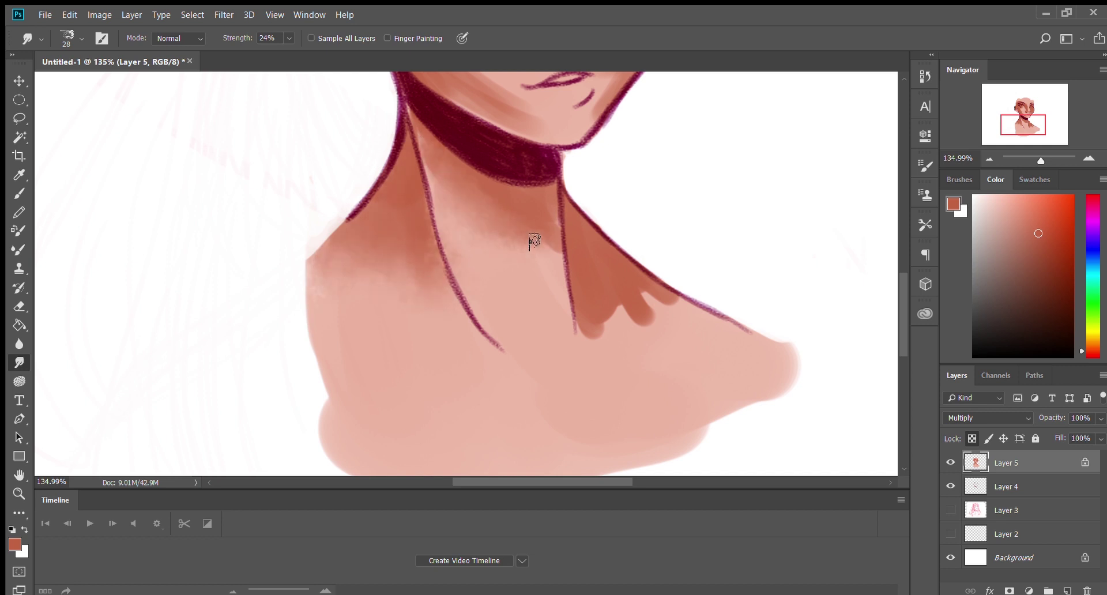
pyautogui.scroll(9, 490, 306)
pyautogui.moveTo(490, 306)
pyautogui.mouseDown()
pyautogui.moveTo(415, 209)
pyautogui.moveTo(507, 242)
pyautogui.moveTo(567, 183)
pyautogui.mouseUp()
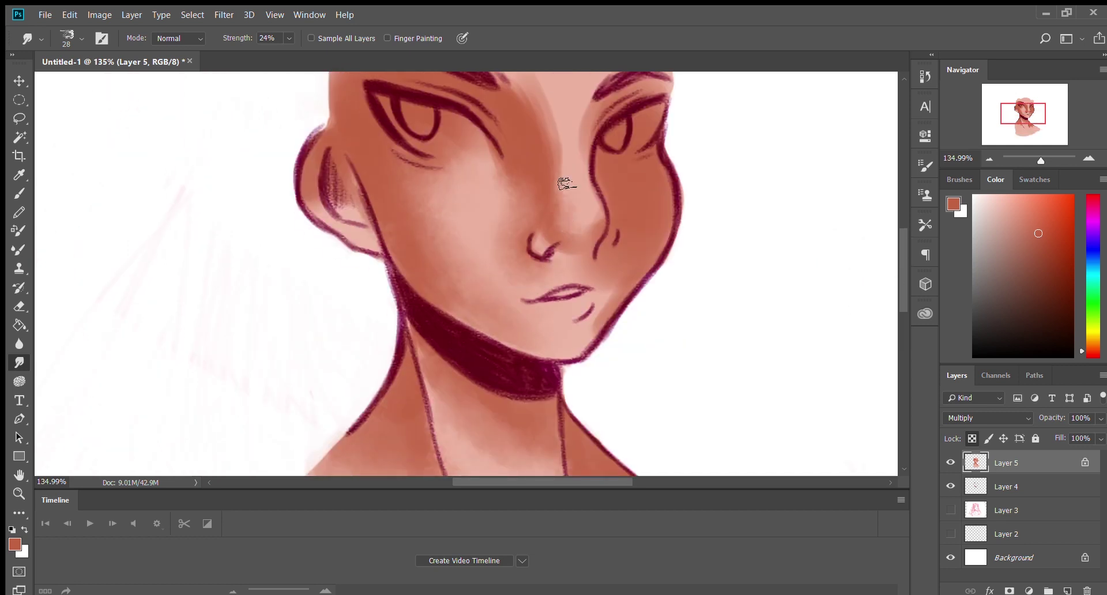
pyautogui.moveTo(536, 236)
pyautogui.mouseDown()
pyautogui.moveTo(617, 292)
pyautogui.moveTo(598, 198)
pyautogui.mouseUp()
pyautogui.scroll(5, 594, 231)
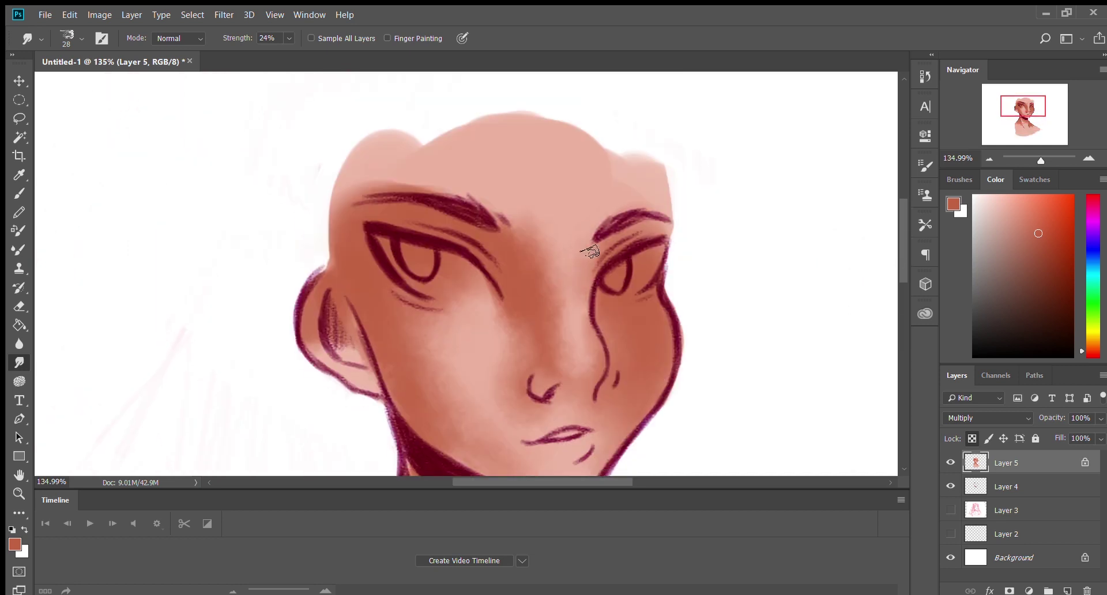
pyautogui.moveTo(438, 185); pyautogui.dragTo(372, 207)
pyautogui.scroll(-8, 373, 206)
pyautogui.moveTo(575, 243); pyautogui.dragTo(625, 260)
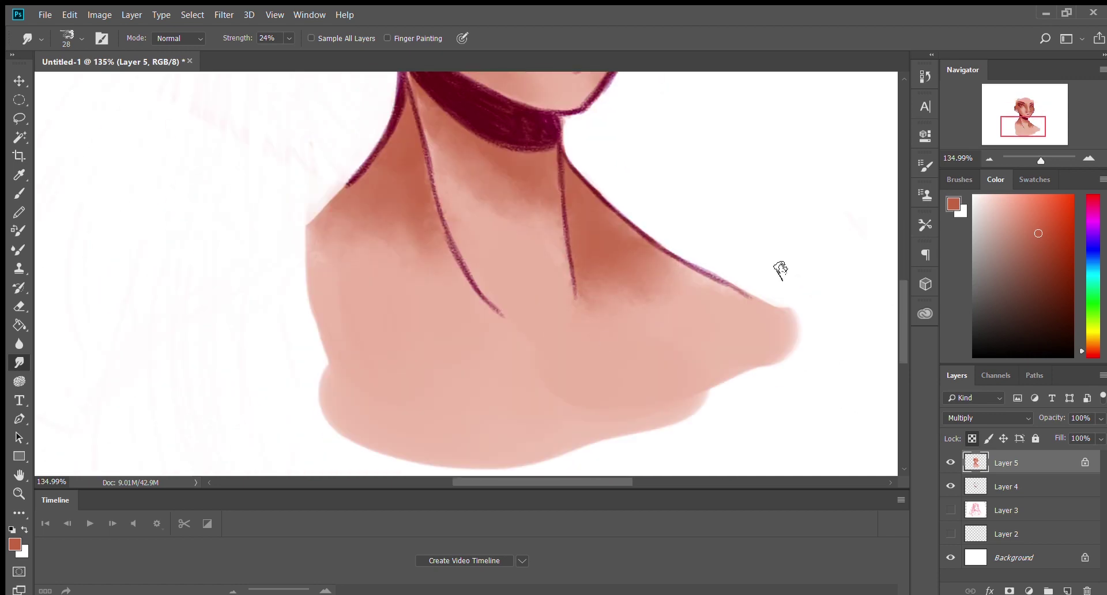
pyautogui.scroll(6, 780, 267)
pyautogui.press('b')
pyautogui.moveTo(449, 283); pyautogui.dragTo(628, 279)
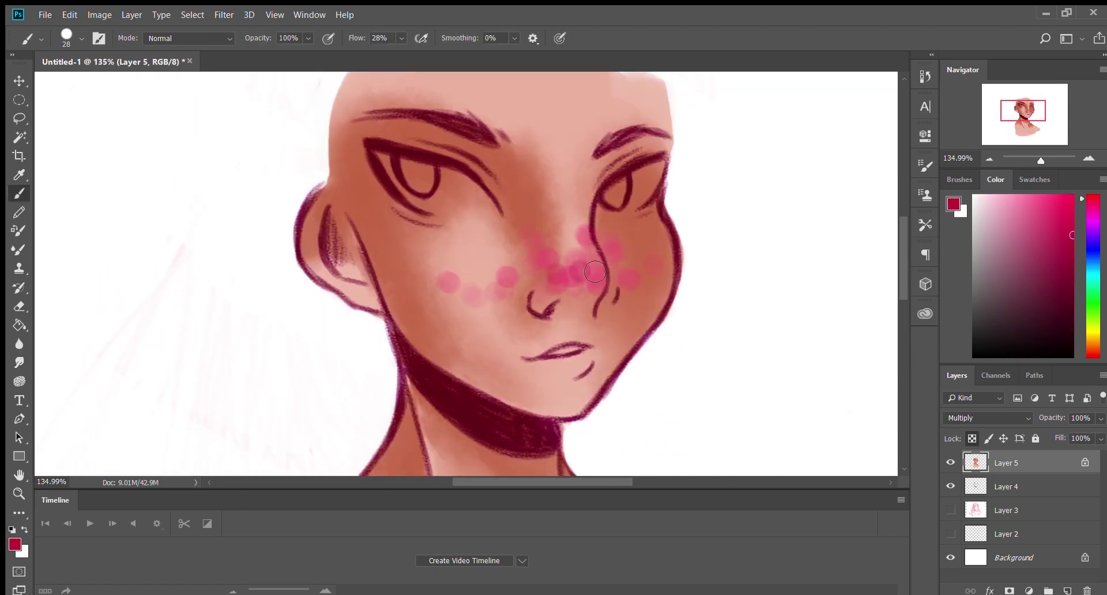
# Blend pink blush across the nose and cheeks, then add brown freckles and soften them on the nose bridge
pyautogui.moveTo(582, 236)
pyautogui.mouseDown()
pyautogui.moveTo(550, 284)
pyautogui.moveTo(582, 242)
pyautogui.moveTo(508, 253)
pyautogui.moveTo(576, 216)
pyautogui.moveTo(599, 259)
pyautogui.moveTo(642, 267)
pyautogui.mouseUp()
pyautogui.click(19, 362)
pyautogui.press('b')
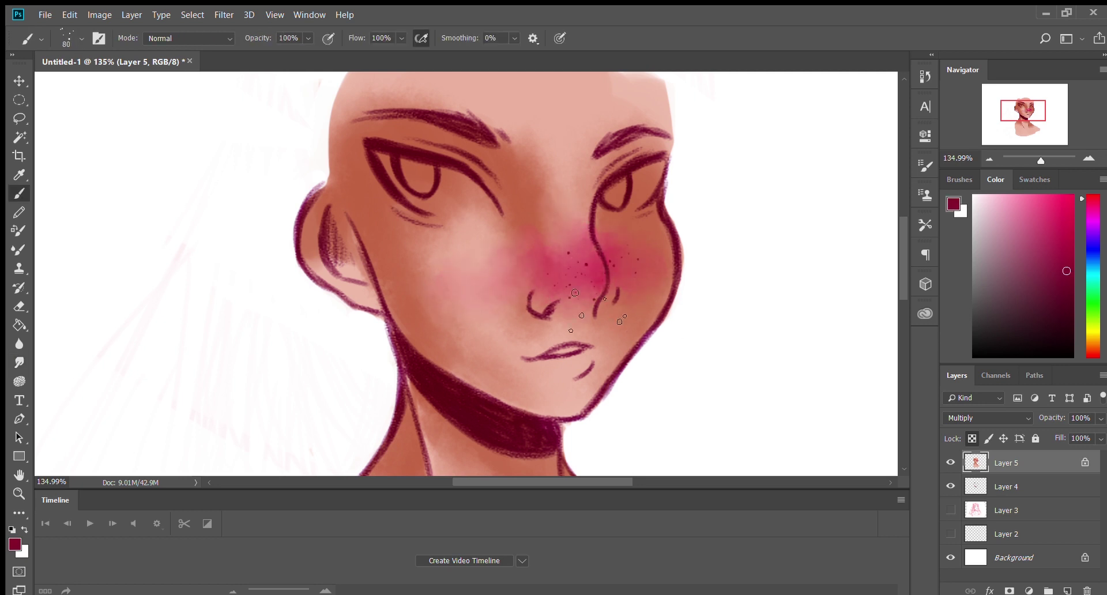
pyautogui.click(1034, 179)
pyautogui.click(949, 202)
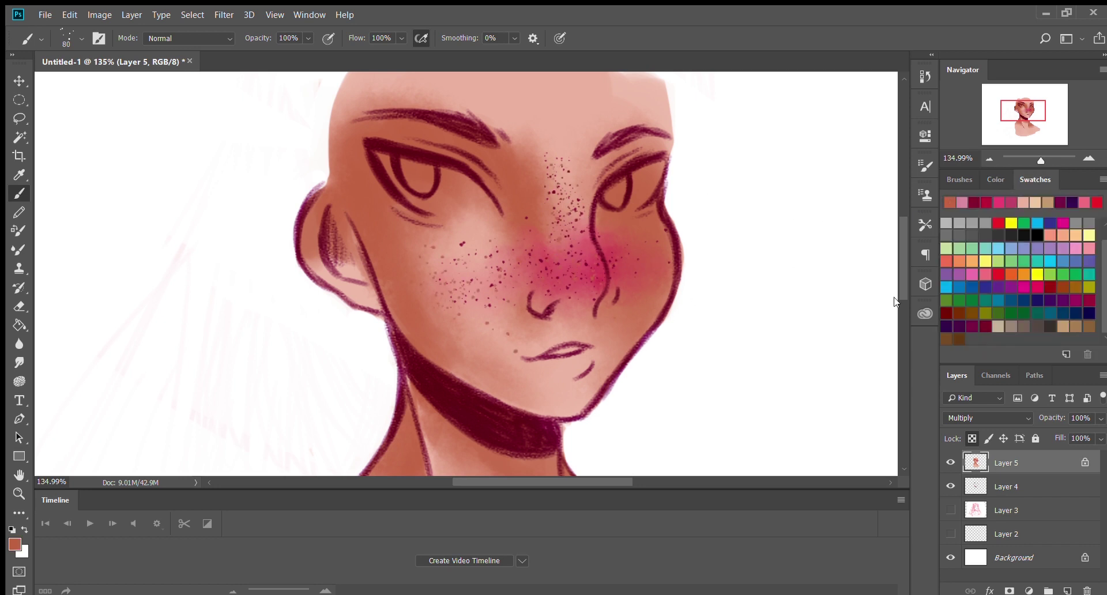
pyautogui.scroll(-1, 894, 302)
pyautogui.press('r')
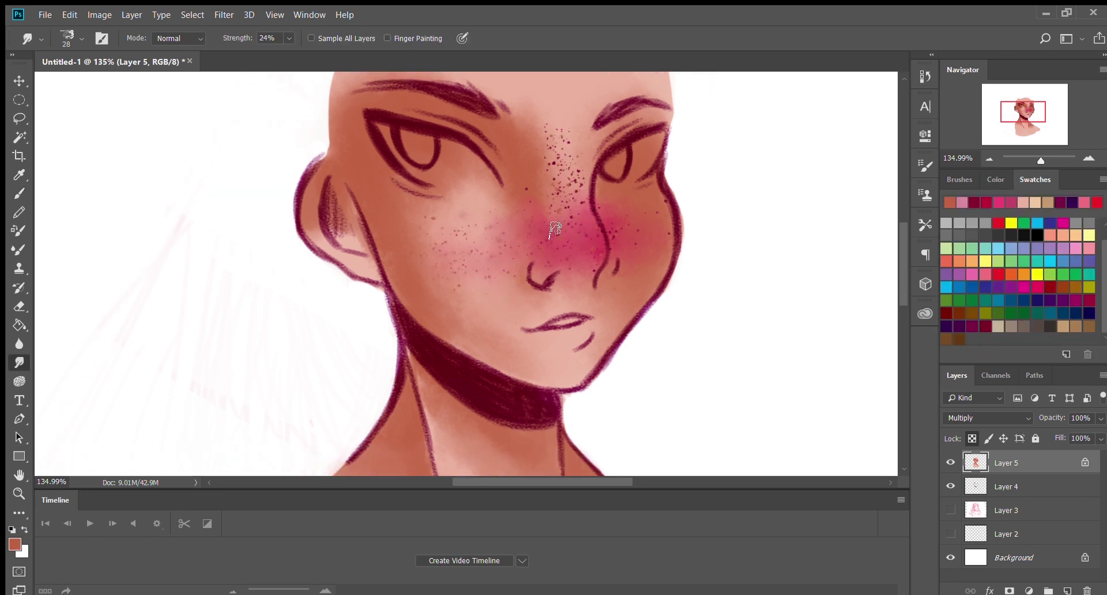
pyautogui.moveTo(555, 229); pyautogui.dragTo(534, 210)
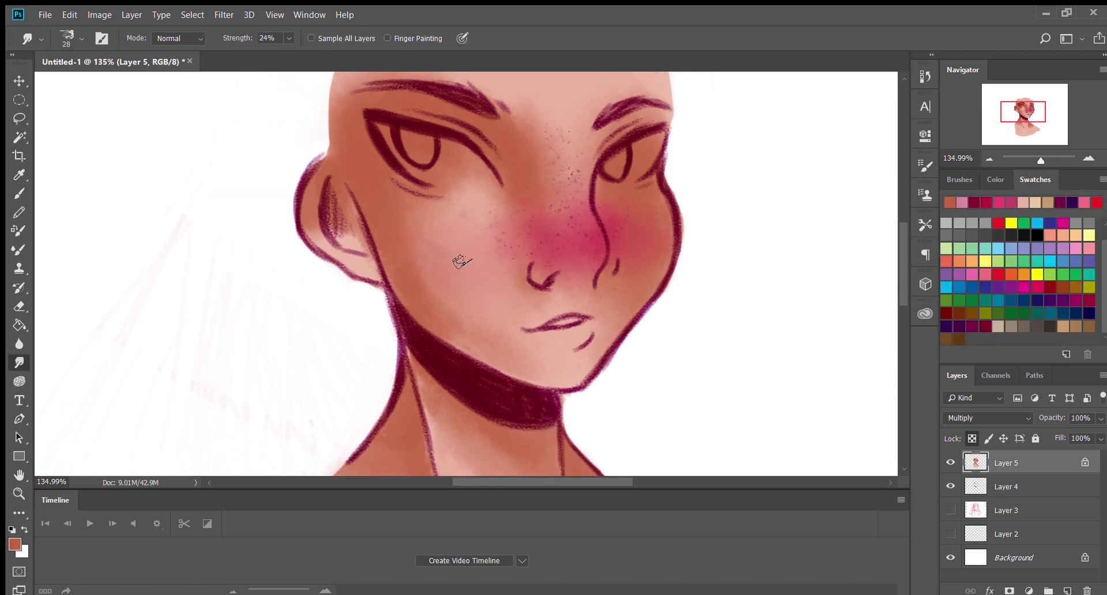
# Paint the lower lip pink-magenta and blur the freckles on the left cheek
pyautogui.hotkey('ctrl', 'z')
pyautogui.click(1010, 202)
pyautogui.press('b')
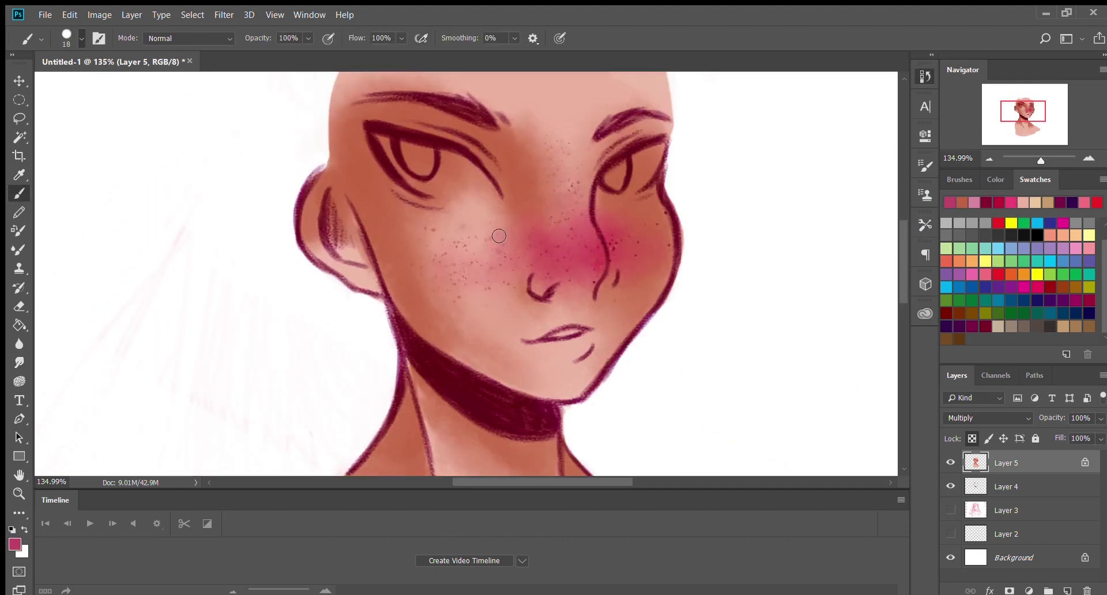
pyautogui.moveTo(540, 341); pyautogui.dragTo(589, 348)
pyautogui.press('o')
pyautogui.press('r')
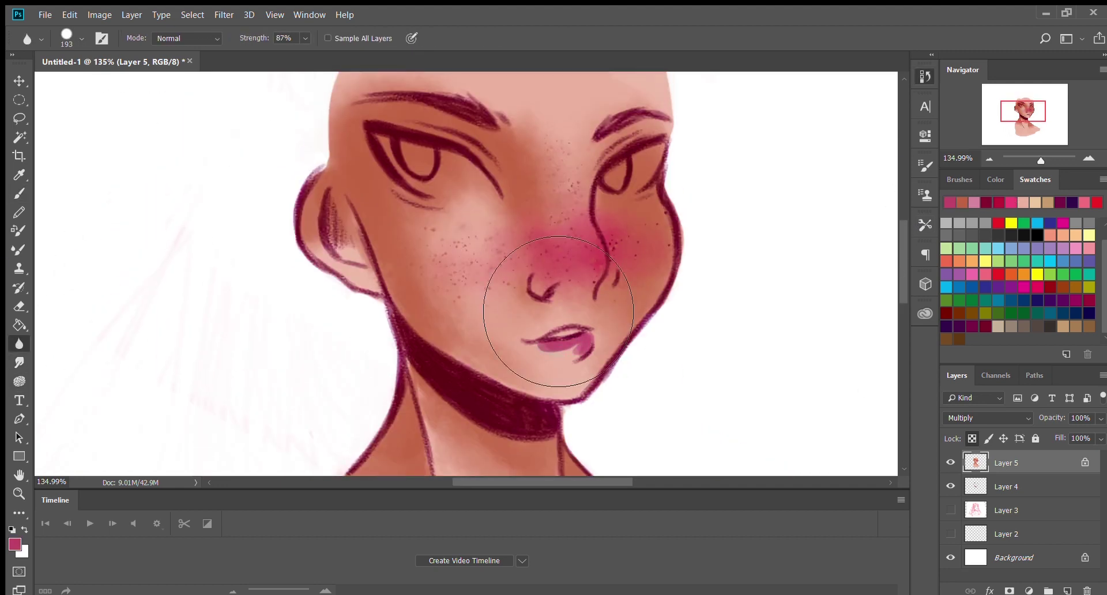
pyautogui.moveTo(481, 271); pyautogui.dragTo(435, 250)
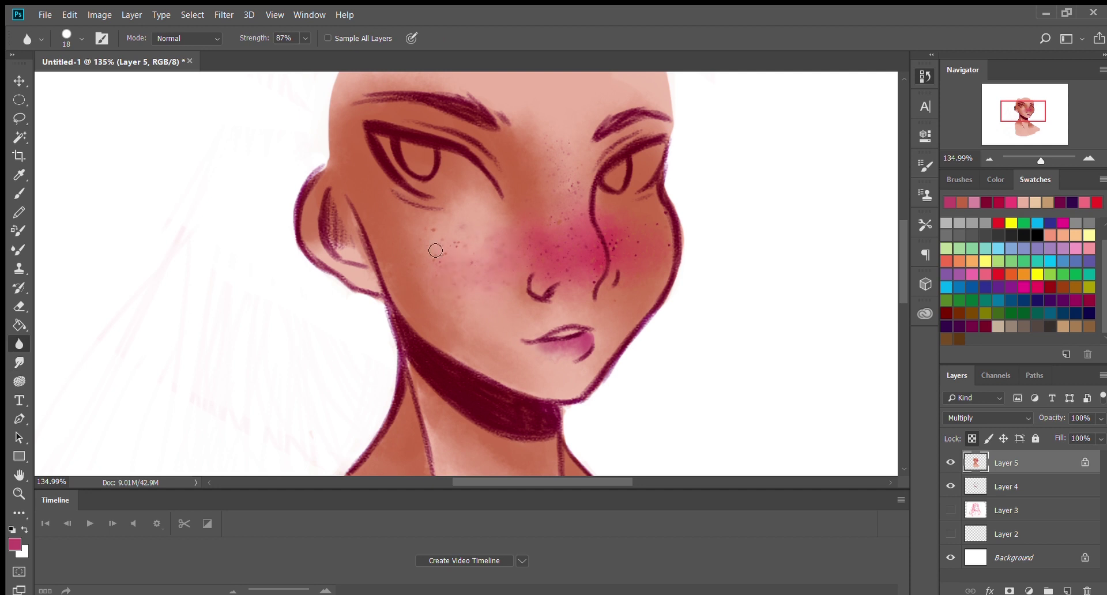
# Paint white into the left eye on a new empty layer
pyautogui.click(1067, 590)
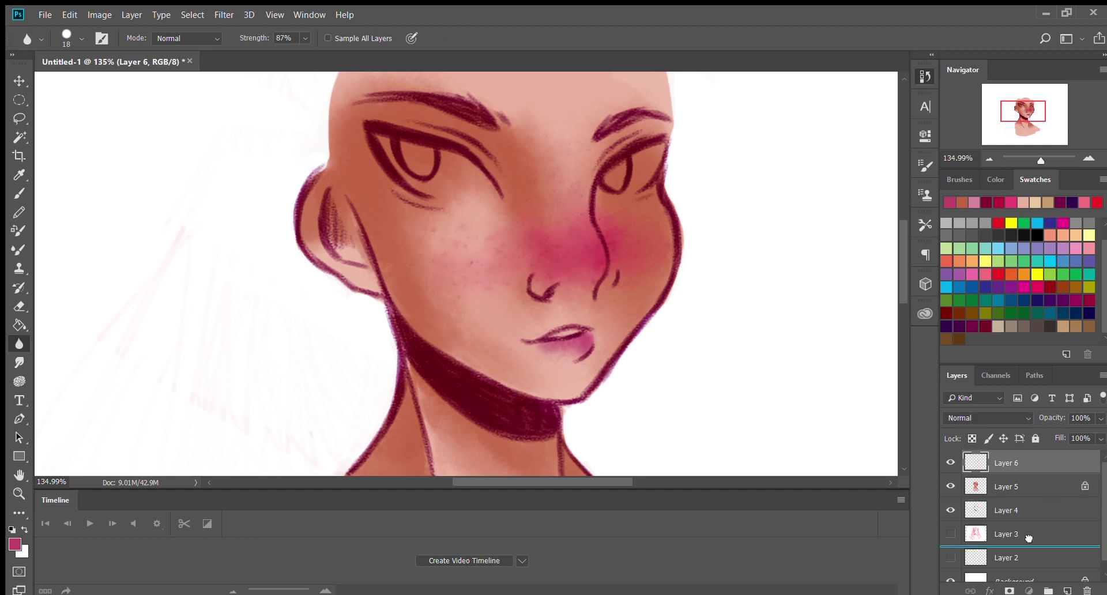
pyautogui.moveTo(1006, 463)
pyautogui.mouseDown()
pyautogui.moveTo(1006, 522)
pyautogui.moveTo(1006, 462)
pyautogui.mouseUp()
pyautogui.press('b')
pyautogui.click(996, 179)
pyautogui.click(974, 196)
pyautogui.moveTo(386, 138); pyautogui.dragTo(484, 184)
pyautogui.scroll(-12, 972, 417)
# Hide the white layer and erase the skin tint from both eye whites on the skin layer
pyautogui.click(950, 462)
pyautogui.click(1006, 486)
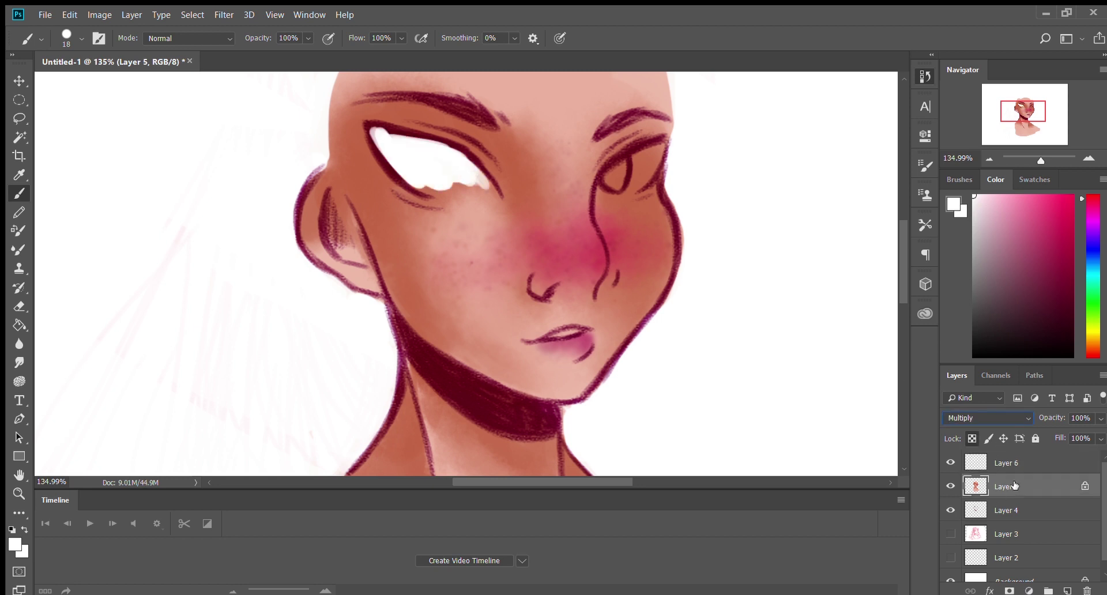
pyautogui.press('e')
pyautogui.moveTo(386, 144); pyautogui.dragTo(461, 173)
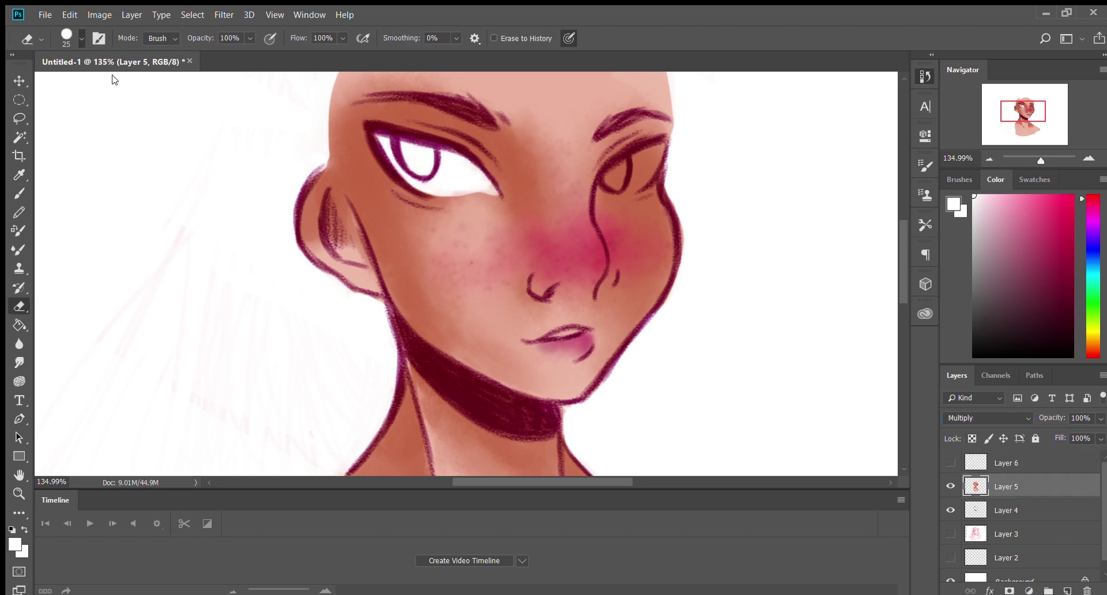
pyautogui.moveTo(662, 156)
pyautogui.mouseDown()
pyautogui.moveTo(611, 185)
pyautogui.moveTo(657, 150)
pyautogui.mouseUp()
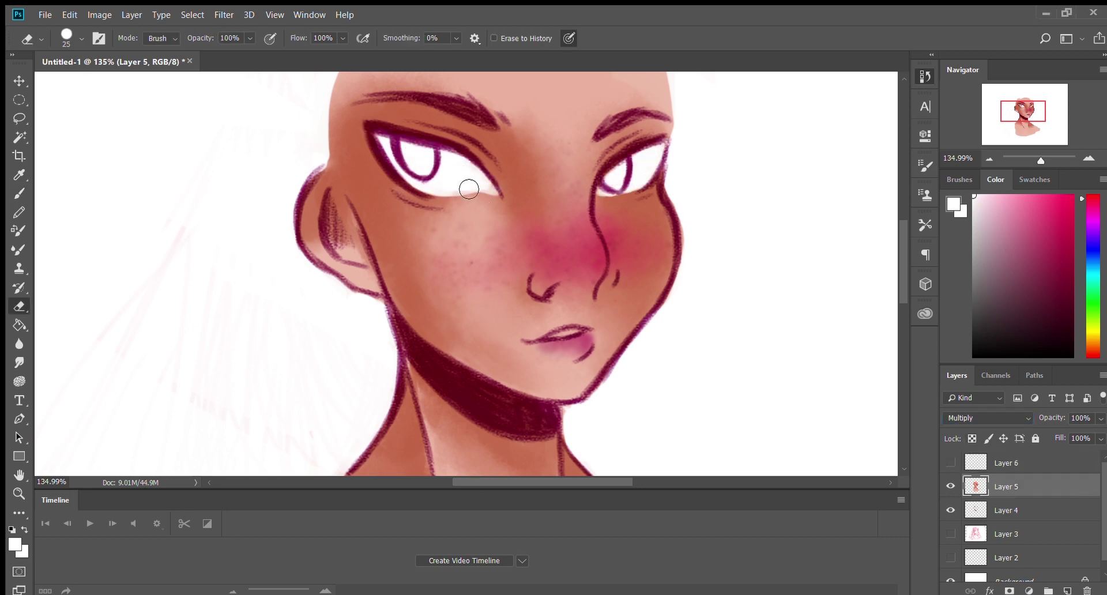
# Paint a red iris, then smudge both irises on a new transparency-locked layer
pyautogui.press('b')
pyautogui.moveTo(406, 147)
pyautogui.mouseDown()
pyautogui.moveTo(428, 154)
pyautogui.moveTo(419, 151)
pyautogui.mouseUp()
pyautogui.hotkey('ctrl', 'shift', 'alt', 'n')
pyautogui.press('/')
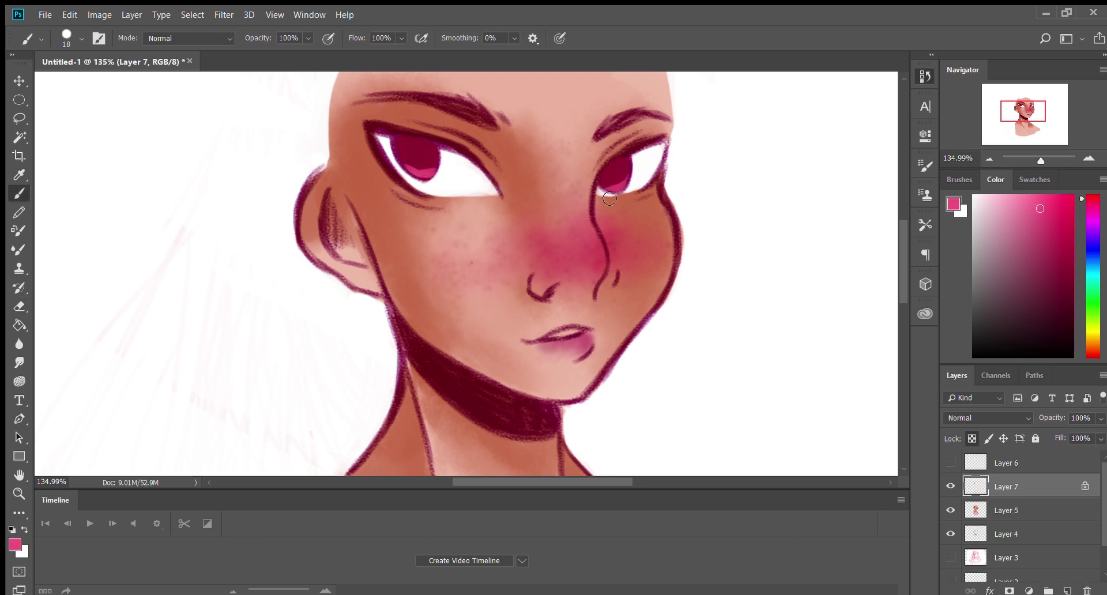
pyautogui.press('r')
pyautogui.moveTo(406, 153); pyautogui.dragTo(429, 170)
pyautogui.moveTo(605, 173); pyautogui.dragTo(625, 185)
# Blend yellow into the lower irises so they turn amber, darker toward the top
pyautogui.hotkey('ctrl', 'alt', 'z')
pyautogui.hotkey('ctrl', 'alt', 'z')
pyautogui.press('b')
pyautogui.click(1063, 200)
pyautogui.click(19, 362)
pyautogui.moveTo(406, 167)
pyautogui.mouseDown()
pyautogui.moveTo(432, 173)
pyautogui.moveTo(424, 151)
pyautogui.mouseUp()
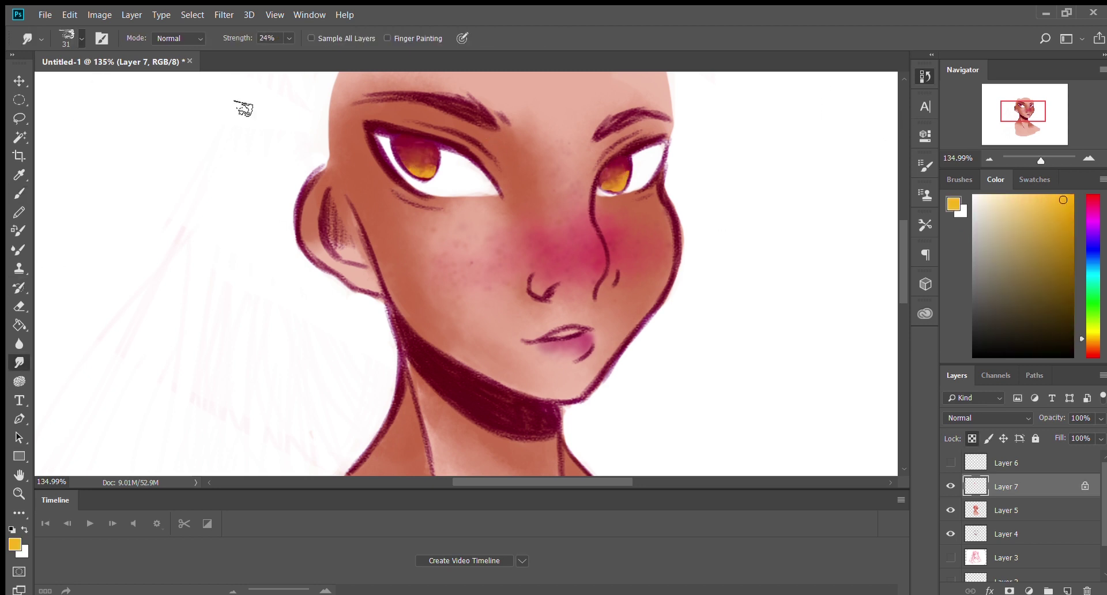
pyautogui.moveTo(1037, 160); pyautogui.dragTo(1038, 160)
# Show the pink hair sketch and set up dark red on a new hair layer
pyautogui.moveTo(1092, 340); pyautogui.dragTo(1092, 356)
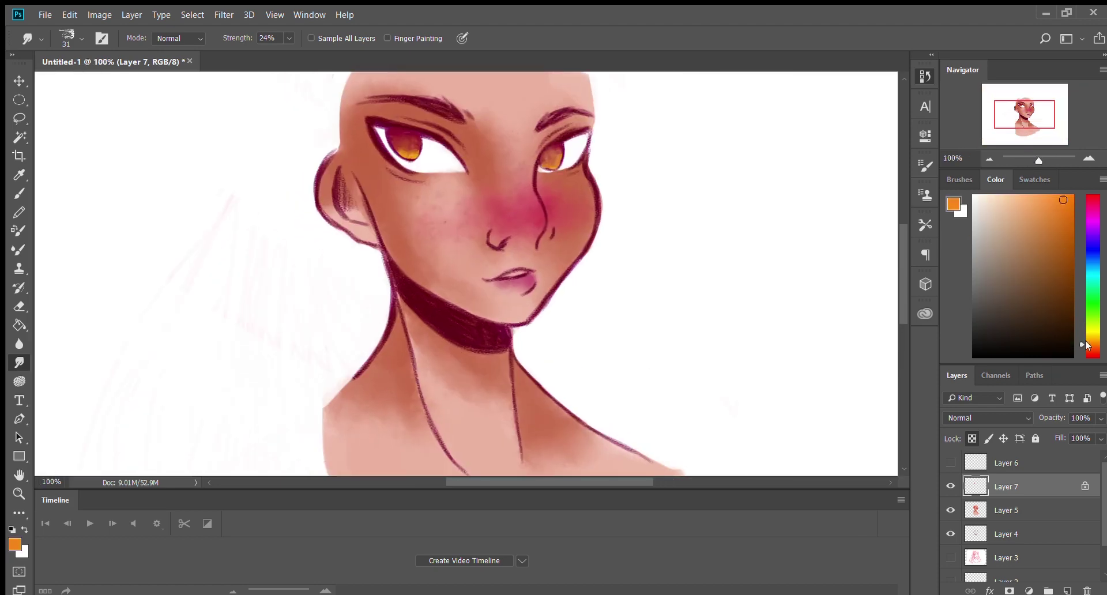
pyautogui.click(1047, 278)
pyautogui.click(1006, 462)
pyautogui.press('b')
pyautogui.click(949, 557)
pyautogui.click(1065, 589)
# Paint dark red strands over the left bangs
pyautogui.moveTo(412, 253)
pyautogui.mouseDown()
pyautogui.moveTo(432, 107)
pyautogui.moveTo(404, 141)
pyautogui.mouseUp()
pyautogui.moveTo(346, 317)
pyautogui.mouseDown()
pyautogui.moveTo(374, 109)
pyautogui.moveTo(389, 131)
pyautogui.mouseUp()
pyautogui.moveTo(404, 260); pyautogui.dragTo(374, 106)
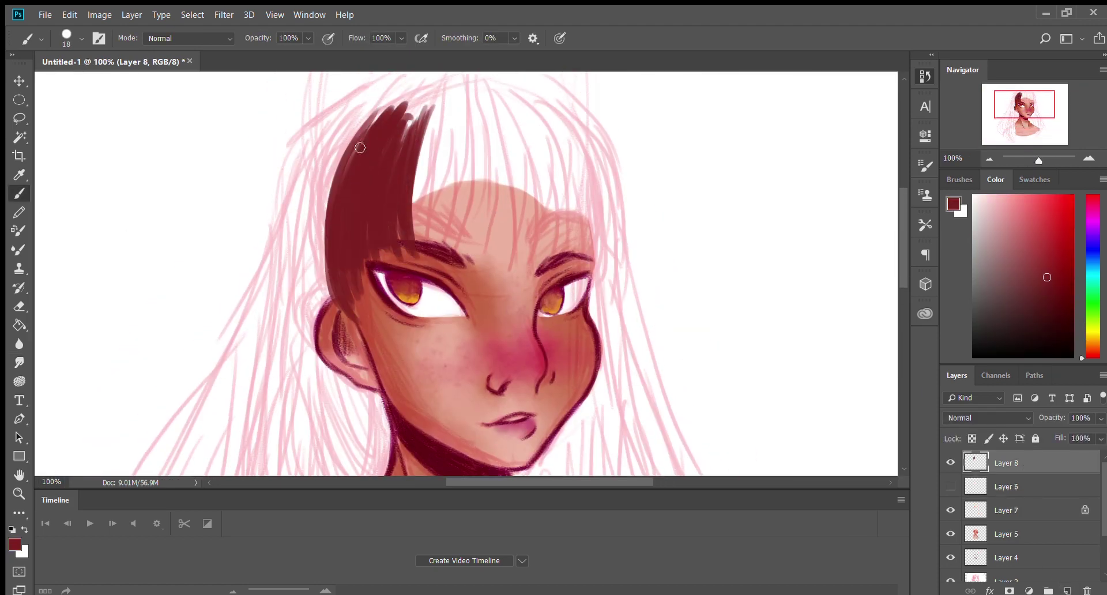
pyautogui.moveTo(403, 173); pyautogui.dragTo(438, 81)
pyautogui.scroll(3, 438, 173)
pyautogui.moveTo(380, 305)
pyautogui.mouseDown()
pyautogui.moveTo(449, 167)
pyautogui.moveTo(465, 287)
pyautogui.mouseUp()
# Paint bang strands across the forehead and on the right bangs
pyautogui.moveTo(510, 196); pyautogui.dragTo(490, 349)
pyautogui.moveTo(548, 196); pyautogui.dragTo(528, 346)
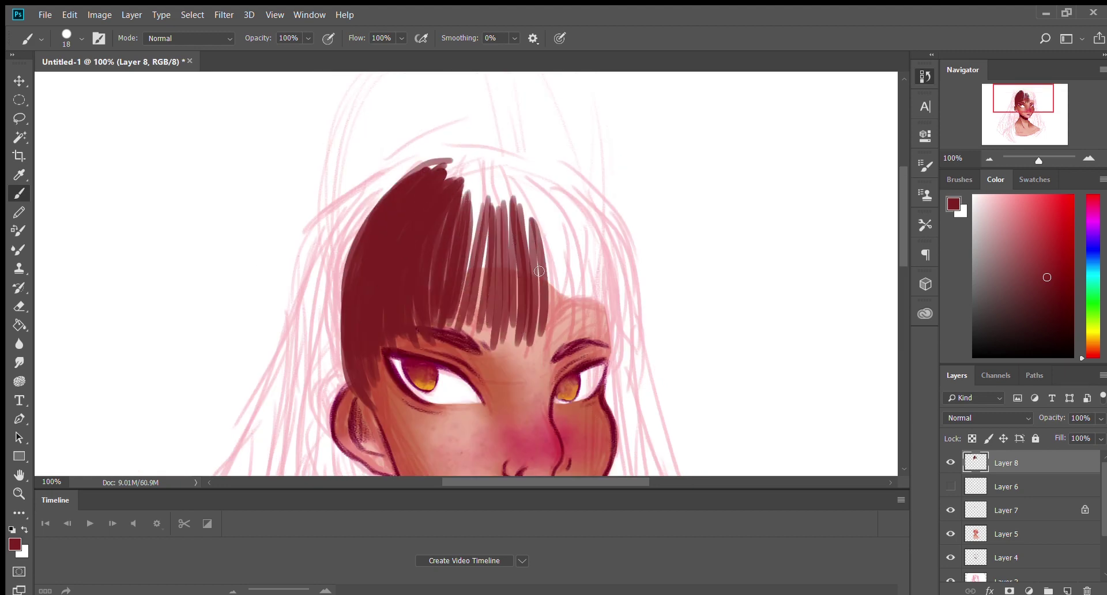
pyautogui.moveTo(478, 193); pyautogui.dragTo(452, 328)
pyautogui.moveTo(492, 202); pyautogui.dragTo(470, 326)
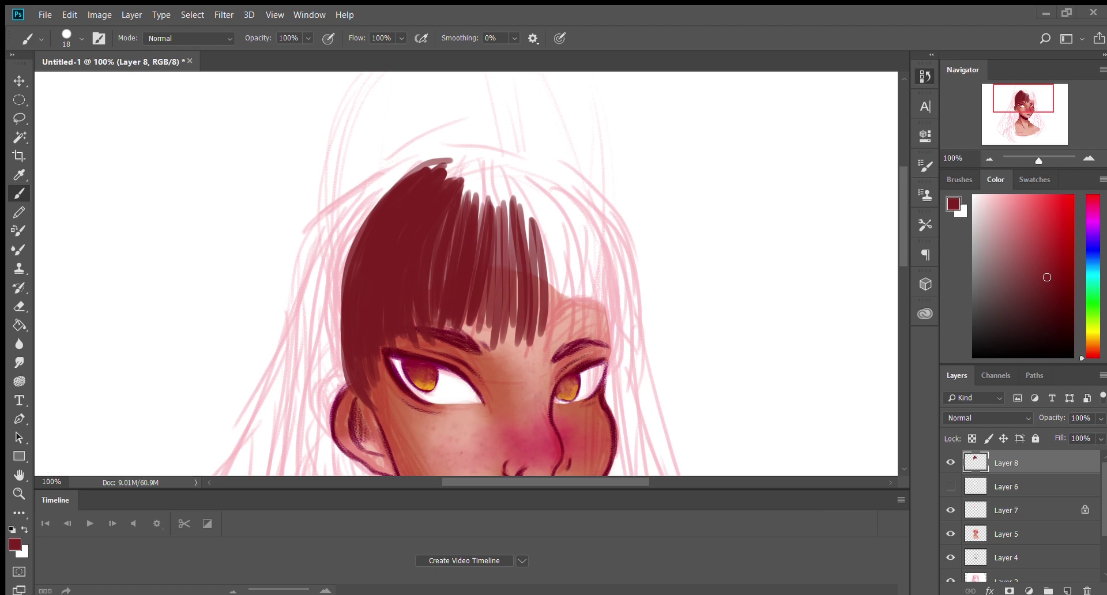
pyautogui.scroll(-3, 453, 206)
pyautogui.moveTo(556, 133); pyautogui.dragTo(536, 259)
pyautogui.moveTo(522, 144); pyautogui.dragTo(496, 266)
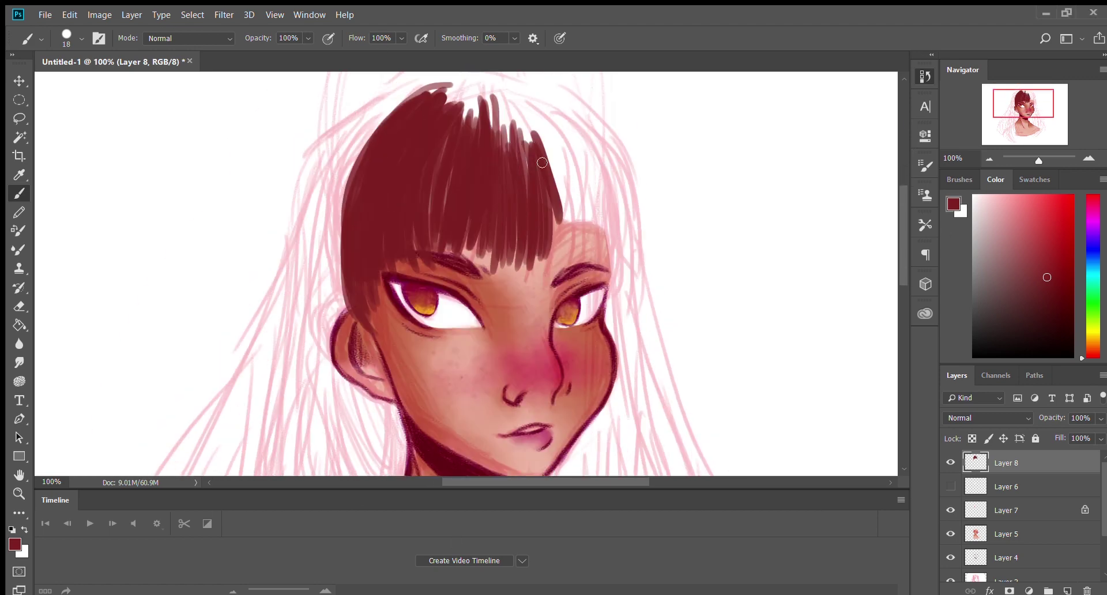
# Fill the top of the head and crown with dark maroon
pyautogui.moveTo(574, 147); pyautogui.dragTo(554, 268)
pyautogui.moveTo(602, 150); pyautogui.dragTo(576, 262)
pyautogui.moveTo(386, 121)
pyautogui.mouseDown()
pyautogui.moveTo(473, 78)
pyautogui.moveTo(464, 83)
pyautogui.mouseUp()
pyautogui.moveTo(438, 219); pyautogui.dragTo(473, 92)
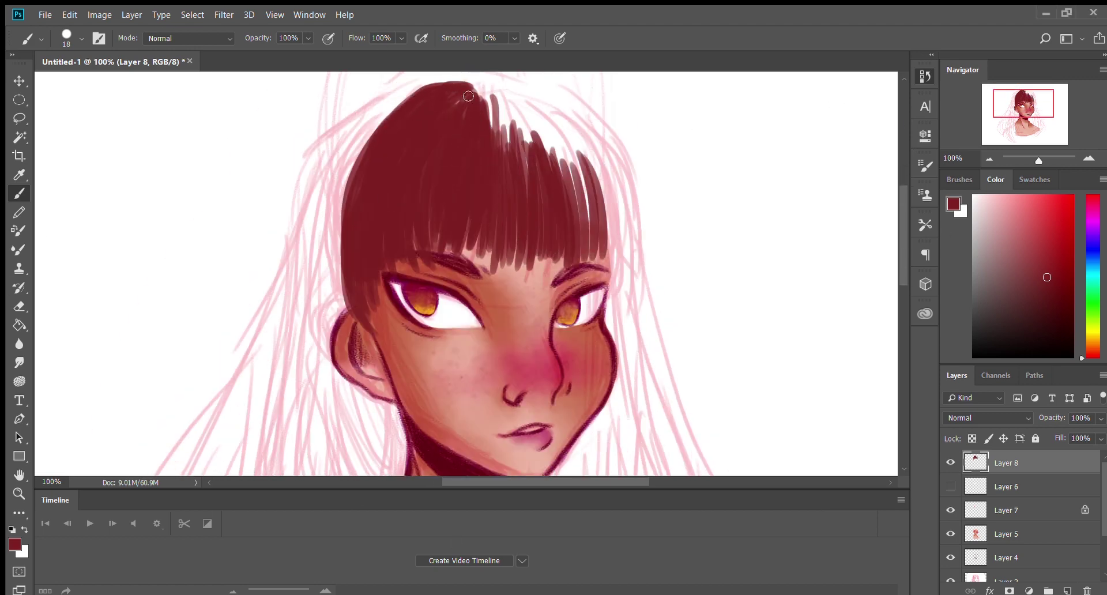
pyautogui.moveTo(496, 173); pyautogui.dragTo(462, 87)
pyautogui.moveTo(568, 202); pyautogui.dragTo(545, 121)
pyautogui.scroll(2, 545, 121)
# Merge the right-side strands into one dark hair mass
pyautogui.moveTo(501, 161); pyautogui.dragTo(577, 231)
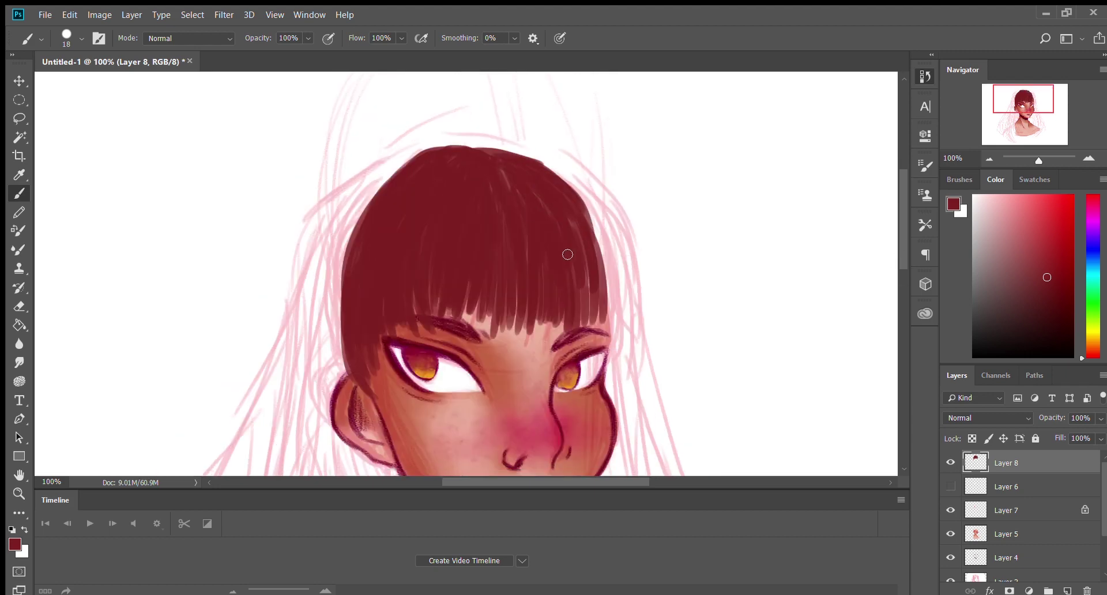
pyautogui.moveTo(594, 184); pyautogui.dragTo(569, 252)
pyautogui.moveTo(542, 162)
pyautogui.mouseDown()
pyautogui.moveTo(599, 253)
pyautogui.moveTo(605, 314)
pyautogui.mouseUp()
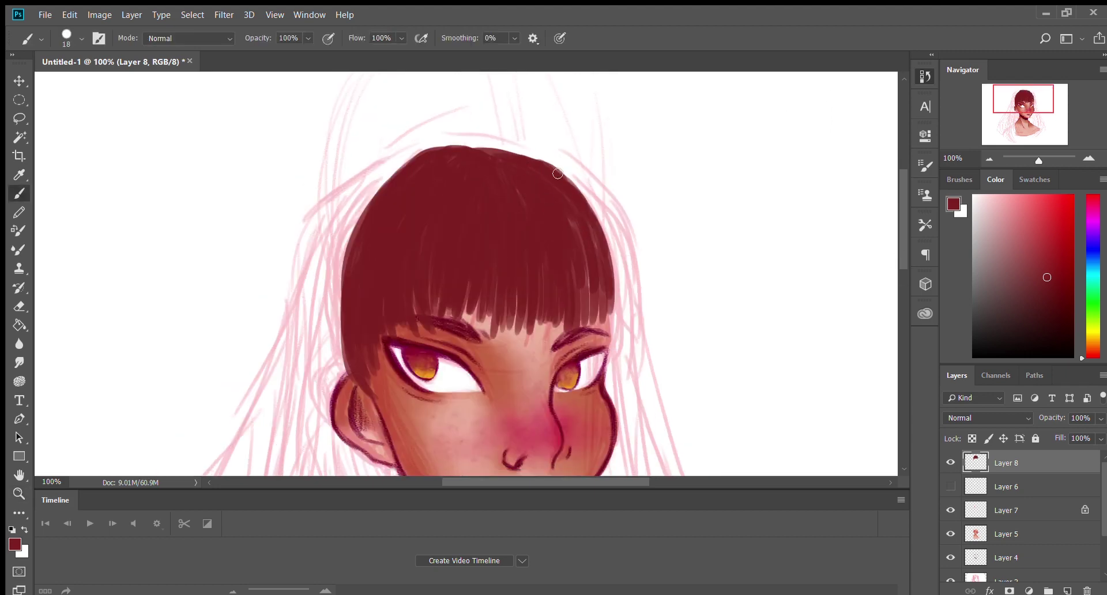
pyautogui.moveTo(588, 205); pyautogui.dragTo(575, 261)
pyautogui.scroll(-3, 902, 279)
pyautogui.scroll(-2, 702, 241)
# Paint long strands down the left side and one down the right
pyautogui.moveTo(415, 213); pyautogui.dragTo(355, 337)
pyautogui.moveTo(386, 248); pyautogui.dragTo(426, 406)
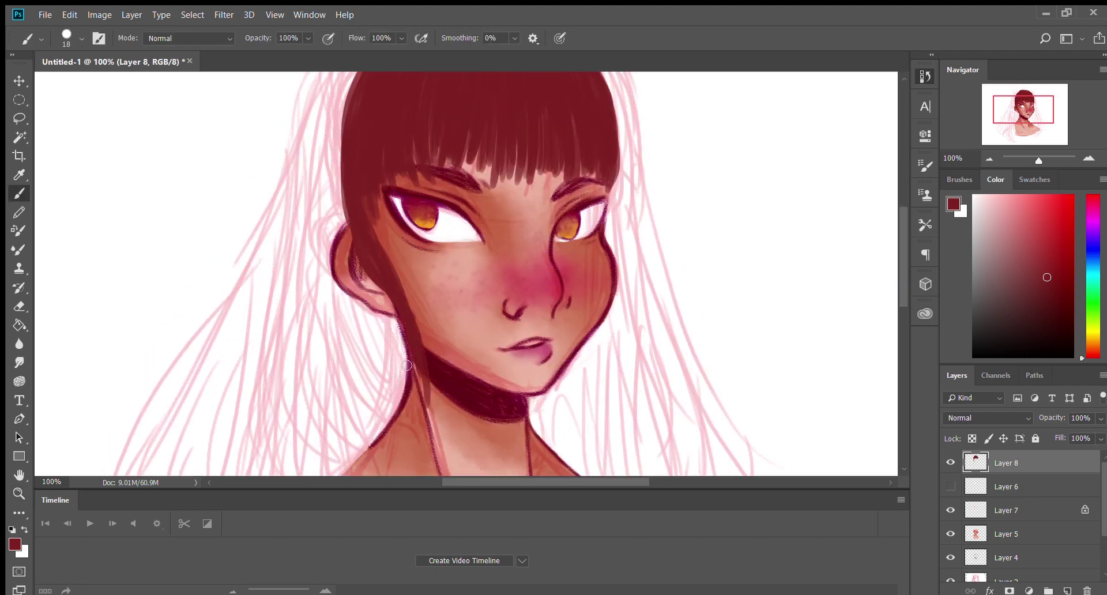
pyautogui.moveTo(403, 214); pyautogui.dragTo(435, 395)
pyautogui.scroll(-7, 426, 381)
pyautogui.moveTo(418, 182); pyautogui.dragTo(461, 427)
pyautogui.moveTo(429, 248); pyautogui.dragTo(461, 441)
pyautogui.scroll(6, 461, 403)
pyautogui.moveTo(605, 173); pyautogui.dragTo(688, 424)
pyautogui.scroll(3, 910, 233)
pyautogui.scroll(-5, 771, 237)
# Paint dark strands down the right side and fill below the chin and jaw
pyautogui.moveTo(623, 113); pyautogui.dragTo(709, 346)
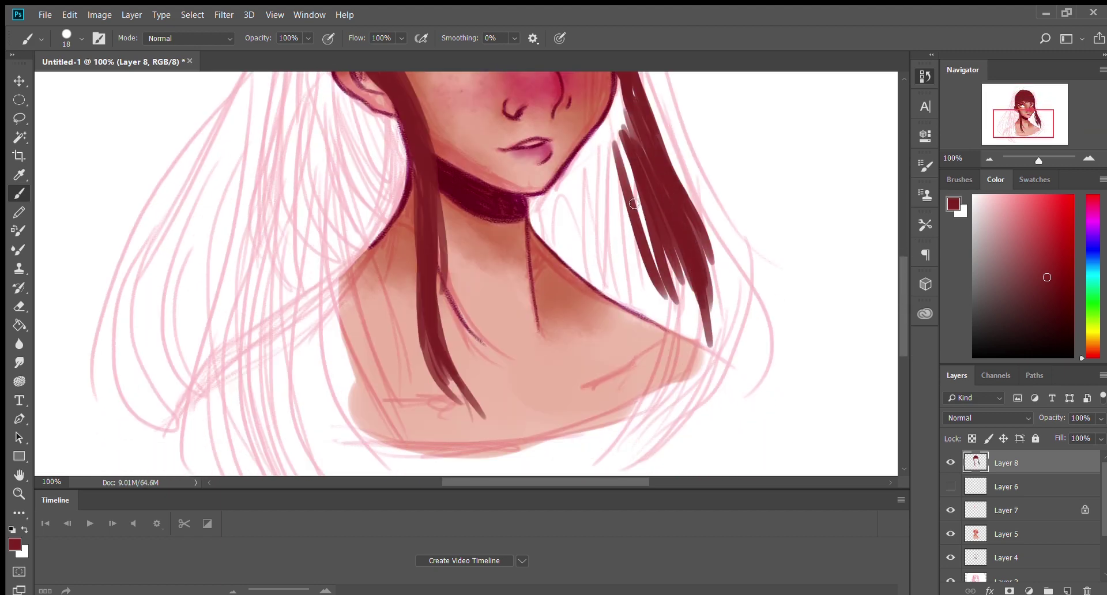
pyautogui.moveTo(579, 153); pyautogui.dragTo(657, 306)
pyautogui.moveTo(576, 127); pyautogui.dragTo(631, 274)
pyautogui.moveTo(597, 147)
pyautogui.mouseDown()
pyautogui.moveTo(561, 181)
pyautogui.moveTo(605, 282)
pyautogui.mouseUp()
pyautogui.moveTo(542, 196); pyautogui.dragTo(652, 312)
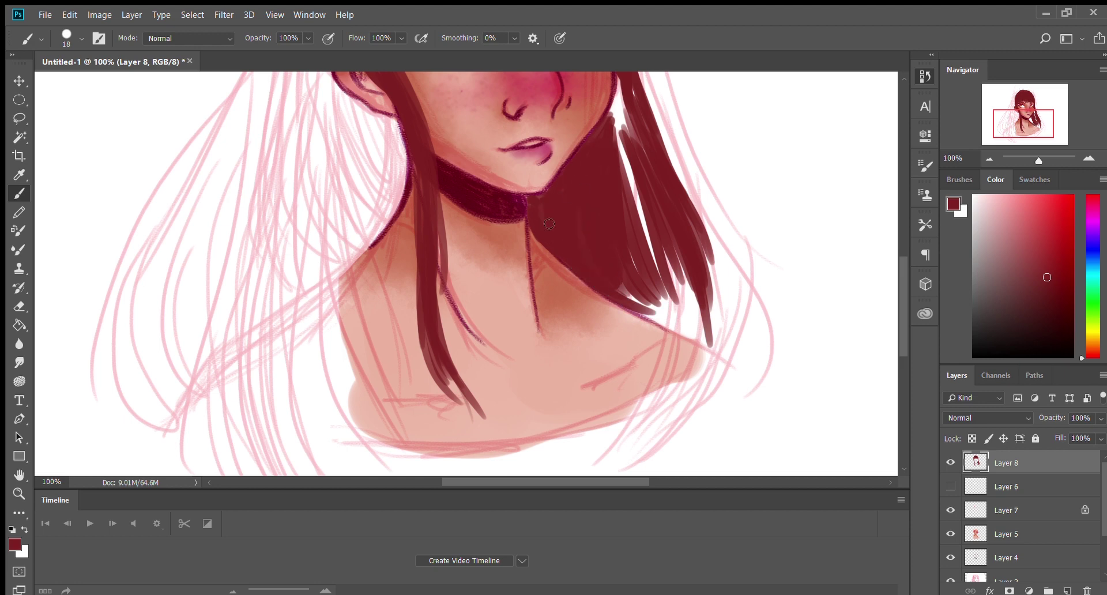
pyautogui.moveTo(576, 184); pyautogui.dragTo(663, 311)
# Cover the white streak in the right hair with more dark strands
pyautogui.scroll(2, 623, 192)
pyautogui.moveTo(622, 192); pyautogui.dragTo(643, 346)
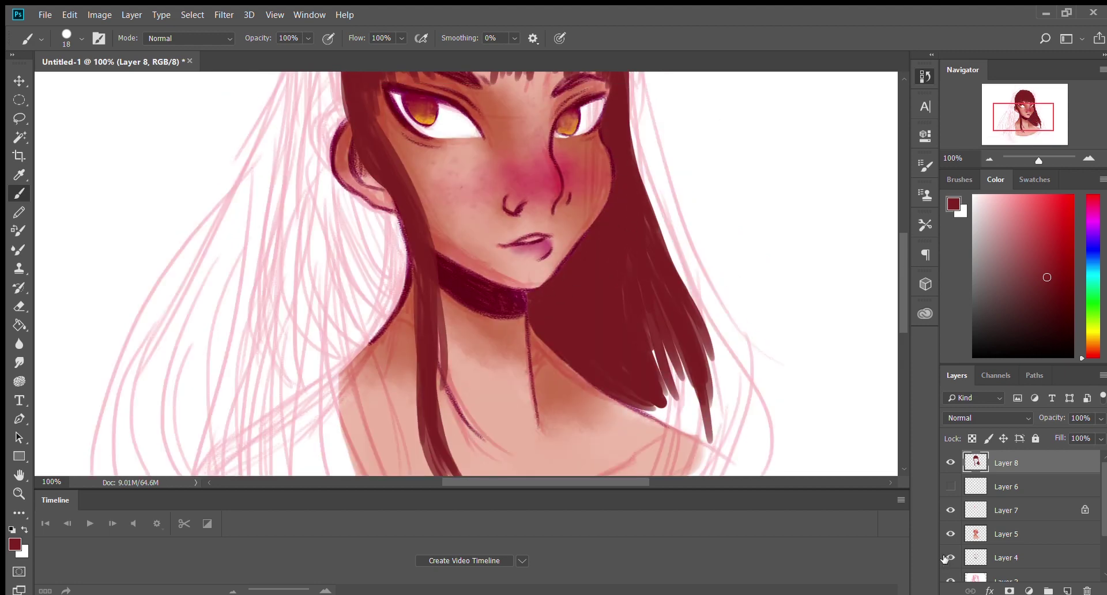
pyautogui.moveTo(648, 285); pyautogui.dragTo(672, 358)
pyautogui.moveTo(689, 305); pyautogui.dragTo(738, 438)
pyautogui.scroll(-3, 548, 338)
pyautogui.moveTo(602, 337); pyautogui.dragTo(577, 424)
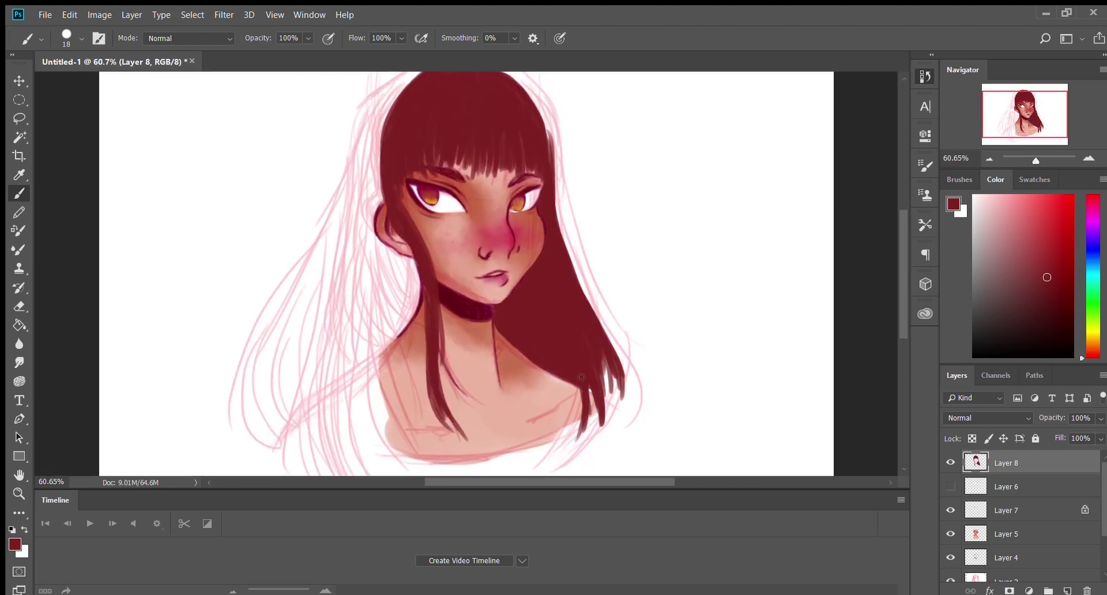
# Extend the right hair downward and outward
pyautogui.moveTo(581, 377); pyautogui.dragTo(599, 449)
pyautogui.moveTo(556, 191); pyautogui.dragTo(629, 398)
pyautogui.moveTo(559, 213); pyautogui.dragTo(634, 432)
pyautogui.moveTo(577, 248); pyautogui.dragTo(637, 418)
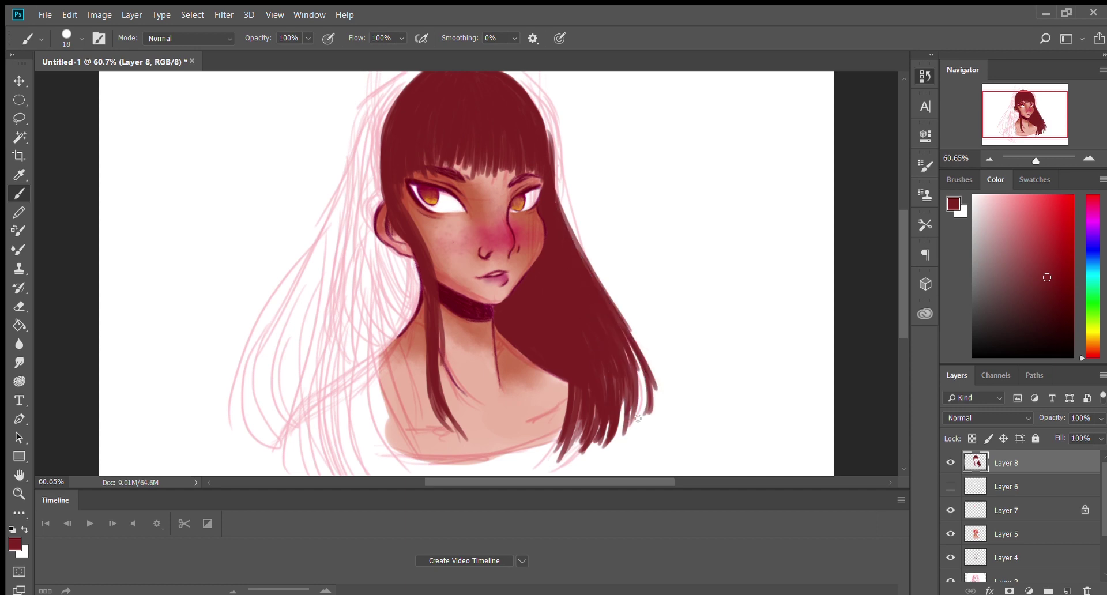
pyautogui.scroll(2, 525, 149)
# Paint and lengthen long strands down the left side, refining the right hair
pyautogui.moveTo(475, 118); pyautogui.dragTo(366, 202)
pyautogui.moveTo(381, 148); pyautogui.dragTo(323, 261)
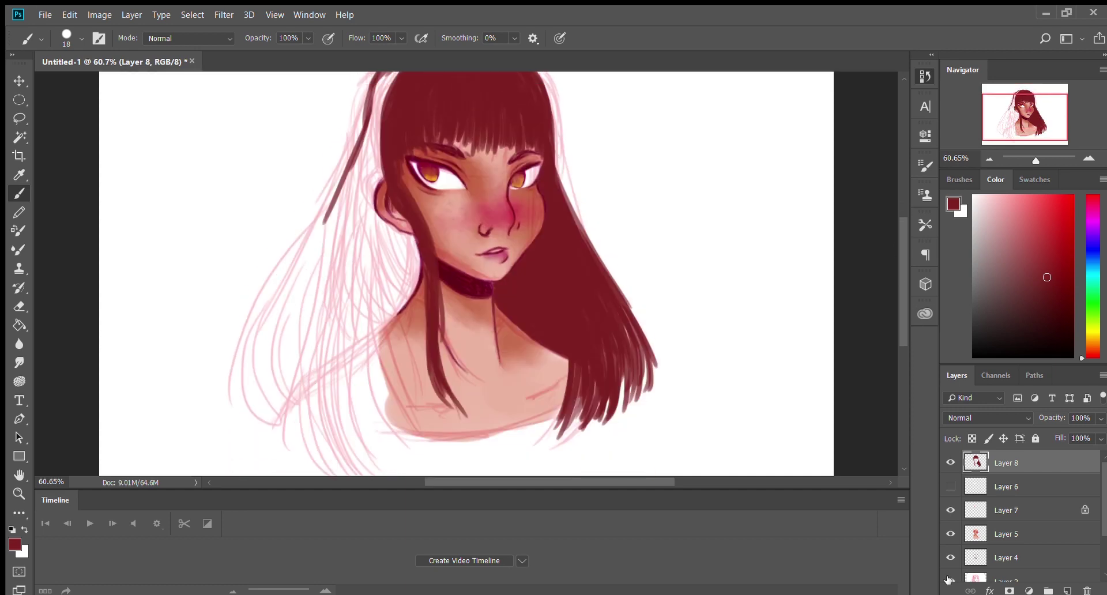
pyautogui.scroll(-2, 357, 202)
pyautogui.moveTo(403, 101)
pyautogui.mouseDown()
pyautogui.moveTo(365, 201)
pyautogui.moveTo(340, 369)
pyautogui.mouseUp()
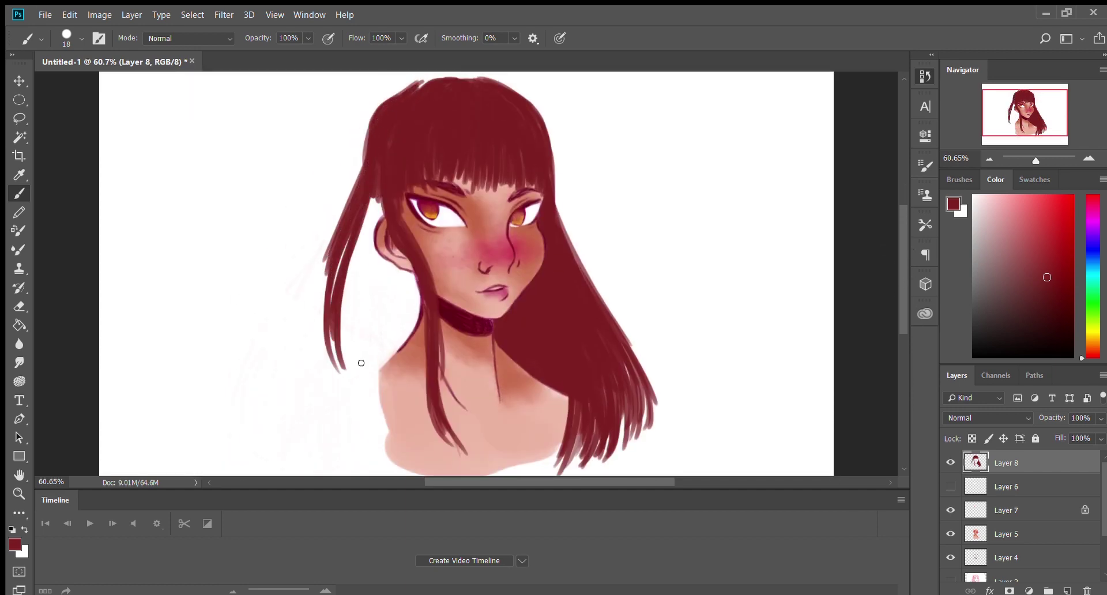
pyautogui.moveTo(369, 184); pyautogui.dragTo(346, 372)
pyautogui.moveTo(383, 190); pyautogui.dragTo(300, 415)
pyautogui.moveTo(336, 254)
pyautogui.mouseDown()
pyautogui.moveTo(298, 435)
pyautogui.moveTo(285, 439)
pyautogui.mouseUp()
pyautogui.moveTo(554, 182); pyautogui.dragTo(658, 406)
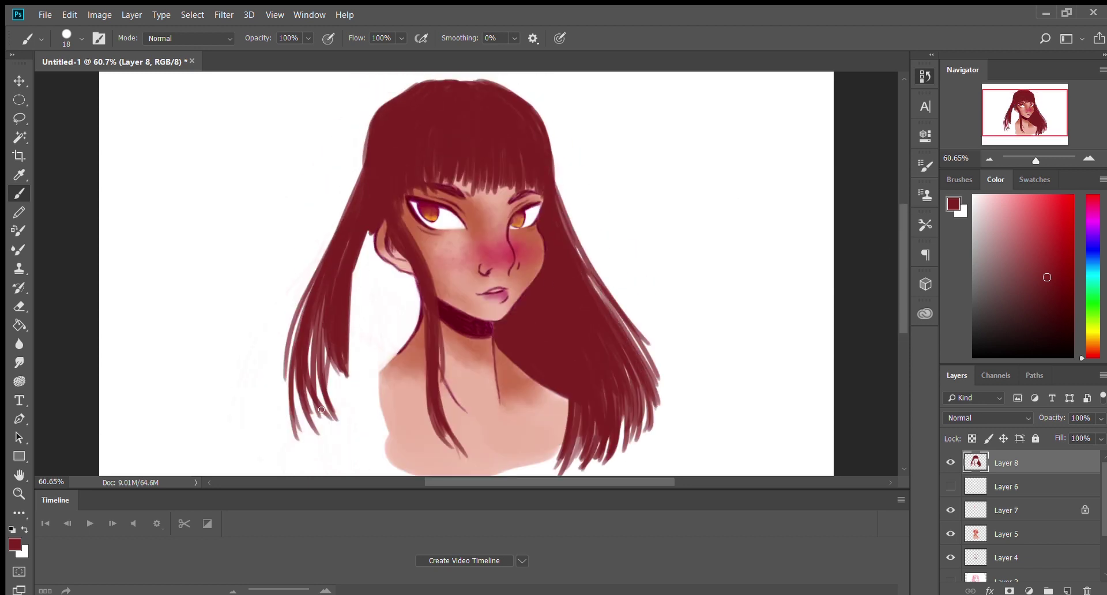
# Fill out the hair mass on the left
pyautogui.moveTo(346, 305); pyautogui.dragTo(312, 467)
pyautogui.moveTo(363, 144); pyautogui.dragTo(317, 265)
pyautogui.moveTo(357, 173); pyautogui.dragTo(288, 403)
pyautogui.moveTo(345, 323); pyautogui.dragTo(369, 456)
pyautogui.moveTo(392, 317); pyautogui.dragTo(407, 470)
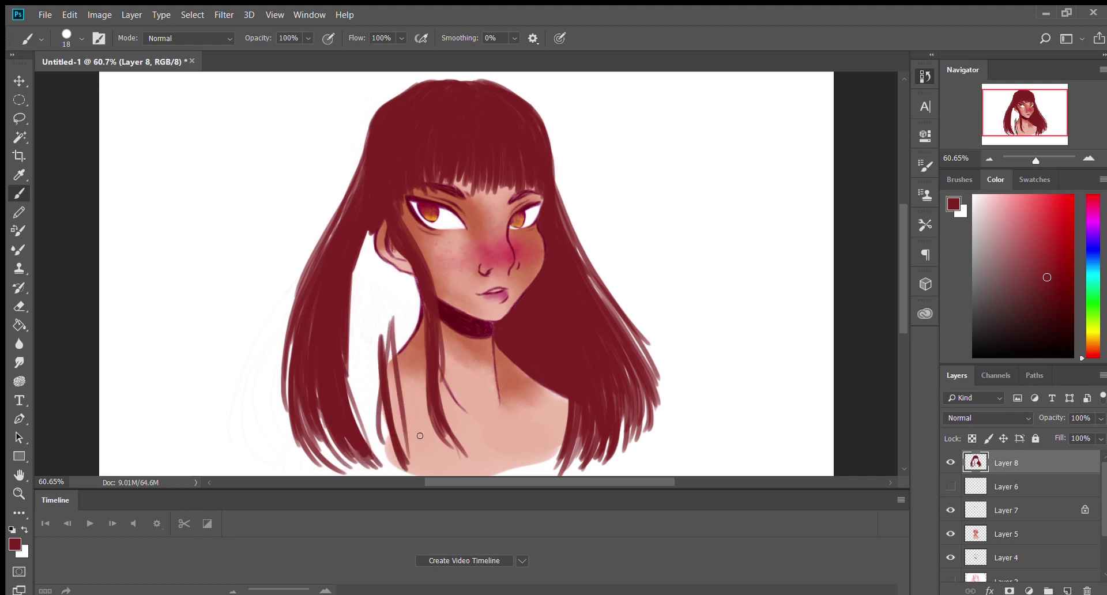
# Fill the white gap between the left hair and shoulder
pyautogui.moveTo(412, 291); pyautogui.dragTo(392, 467)
pyautogui.moveTo(383, 297)
pyautogui.mouseDown()
pyautogui.moveTo(366, 475)
pyautogui.moveTo(348, 467)
pyautogui.mouseUp()
pyautogui.moveTo(369, 253); pyautogui.dragTo(350, 357)
pyautogui.moveTo(375, 232); pyautogui.dragTo(368, 305)
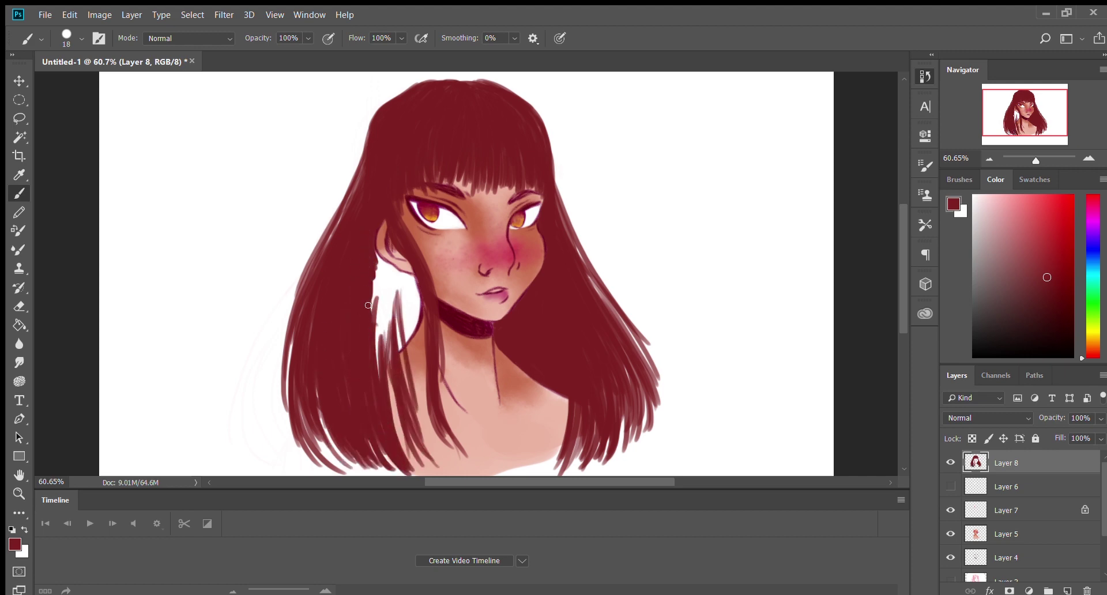
pyautogui.moveTo(372, 254); pyautogui.dragTo(401, 375)
pyautogui.moveTo(415, 285); pyautogui.dragTo(412, 444)
pyautogui.moveTo(398, 354); pyautogui.dragTo(403, 453)
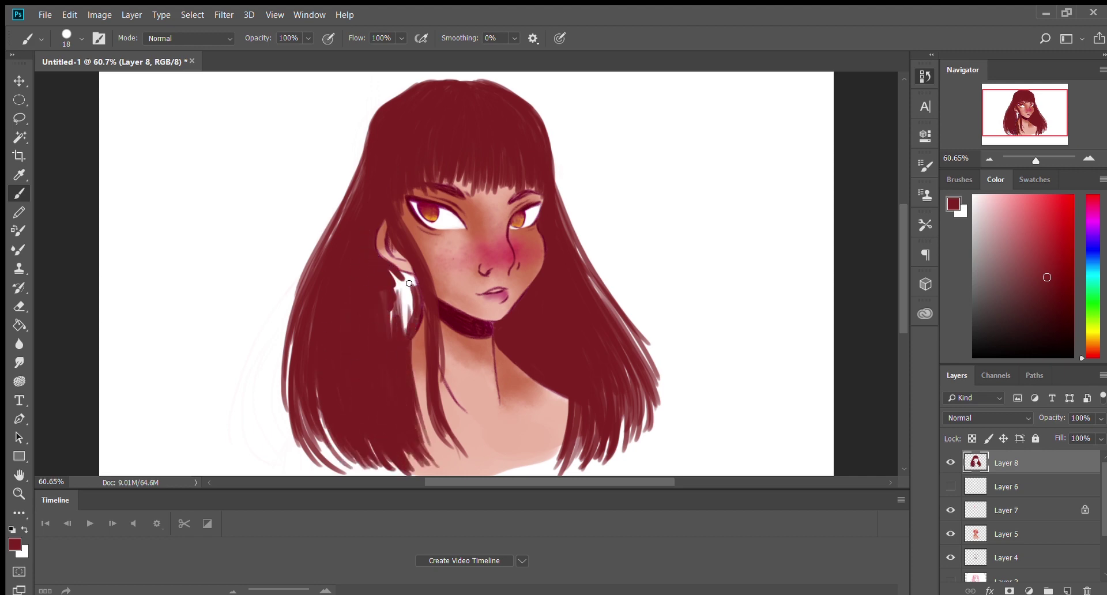
# Paint over the white gaps near the ear and zoom out to the whole portrait
pyautogui.moveTo(1035, 161); pyautogui.dragTo(1041, 161)
pyautogui.moveTo(357, 292); pyautogui.dragTo(282, 412)
pyautogui.moveTo(375, 254)
pyautogui.mouseDown()
pyautogui.moveTo(346, 351)
pyautogui.moveTo(294, 328)
pyautogui.mouseUp()
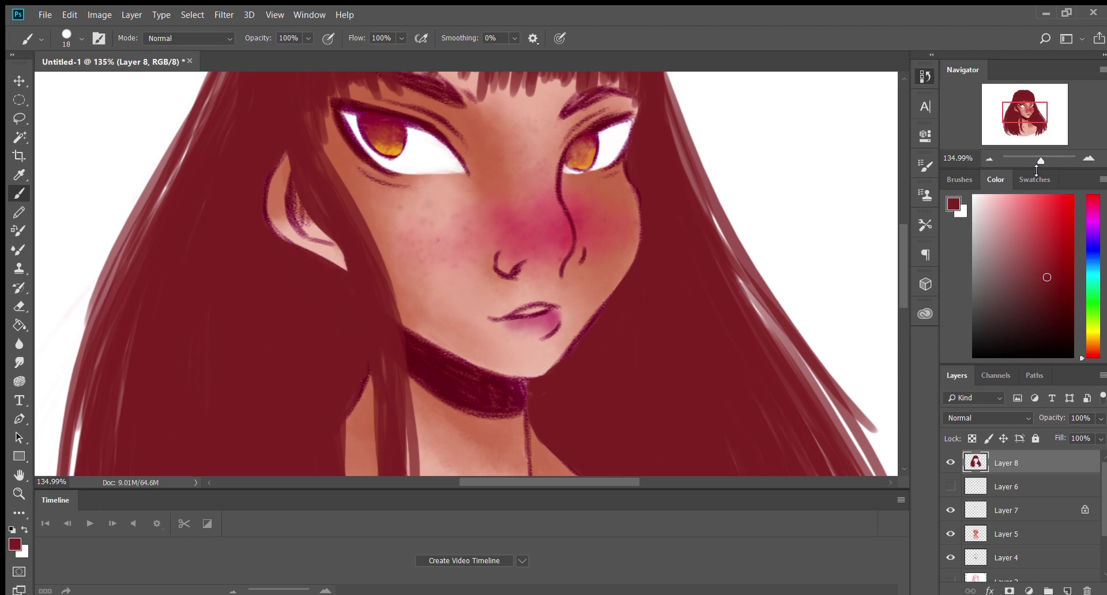
pyautogui.click(1036, 163)
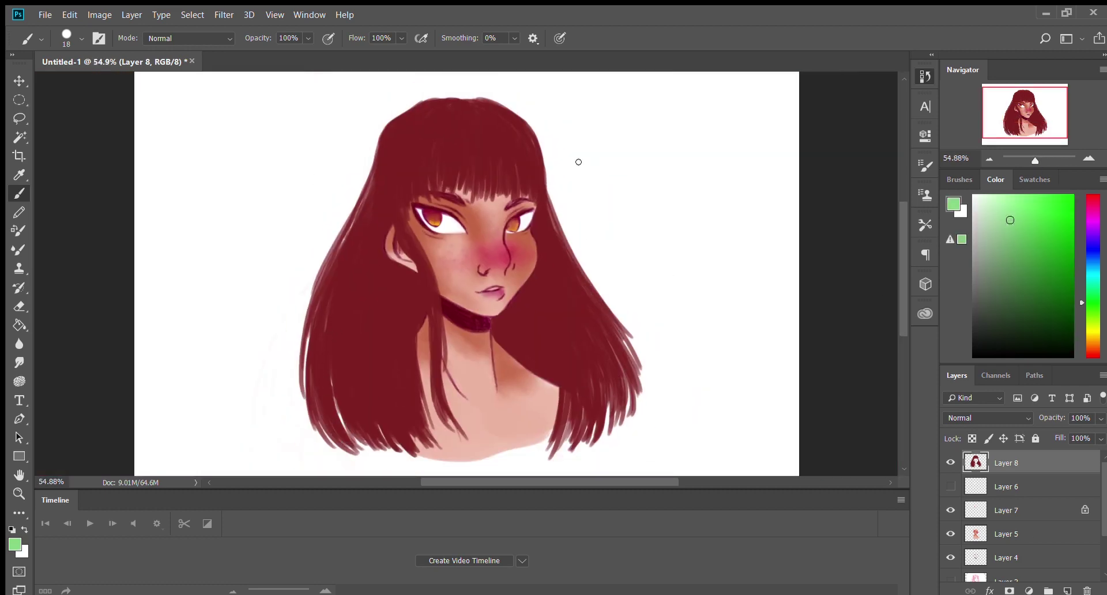
# Darken and smooth the hair with the Mixer Brush, softening its right edge
pyautogui.hotkey('shift', 'b')
pyautogui.moveTo(506, 123)
pyautogui.mouseDown()
pyautogui.moveTo(578, 345)
pyautogui.moveTo(369, 271)
pyautogui.mouseUp()
pyautogui.moveTo(345, 368)
pyautogui.mouseDown()
pyautogui.moveTo(445, 135)
pyautogui.moveTo(541, 346)
pyautogui.mouseUp()
pyautogui.click(19, 362)
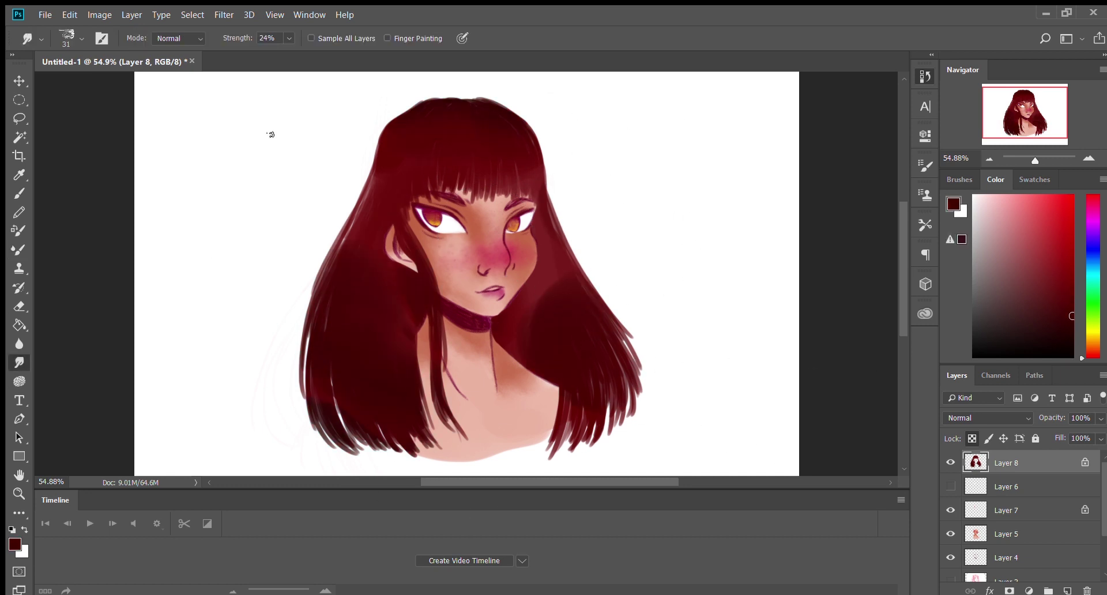
pyautogui.moveTo(563, 305)
pyautogui.mouseDown()
pyautogui.moveTo(556, 193)
pyautogui.moveTo(509, 313)
pyautogui.moveTo(536, 185)
pyautogui.moveTo(574, 314)
pyautogui.mouseUp()
# Blend a black shadow beside the face with Smudge and pick a dark red
pyautogui.press('d')
pyautogui.press('b')
pyautogui.press('r')
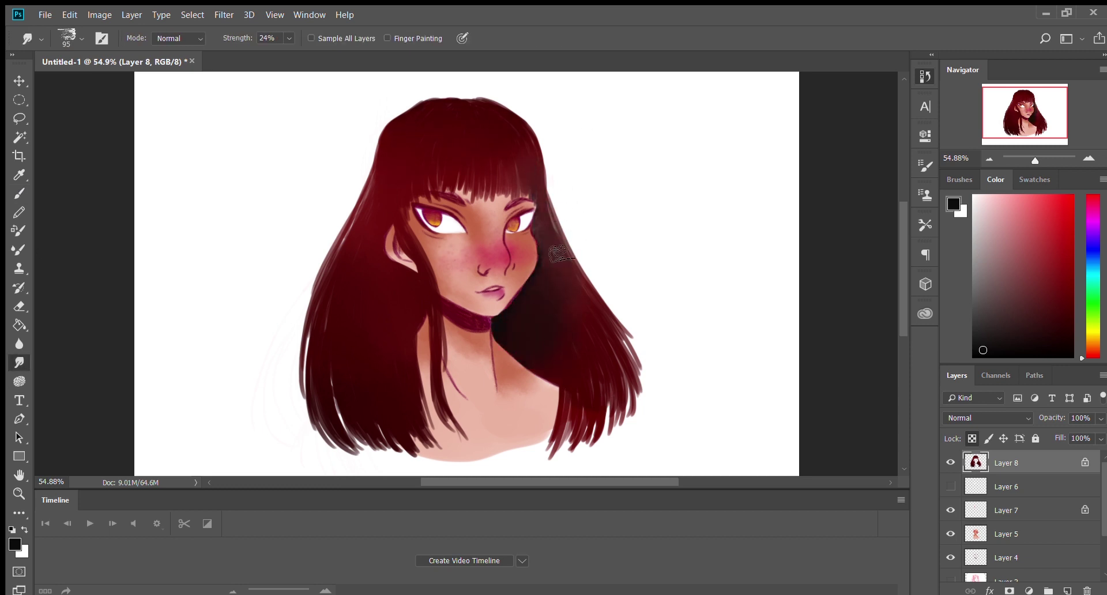
pyautogui.keyDown('alt'); pyautogui.click(551, 288); pyautogui.keyUp('alt')
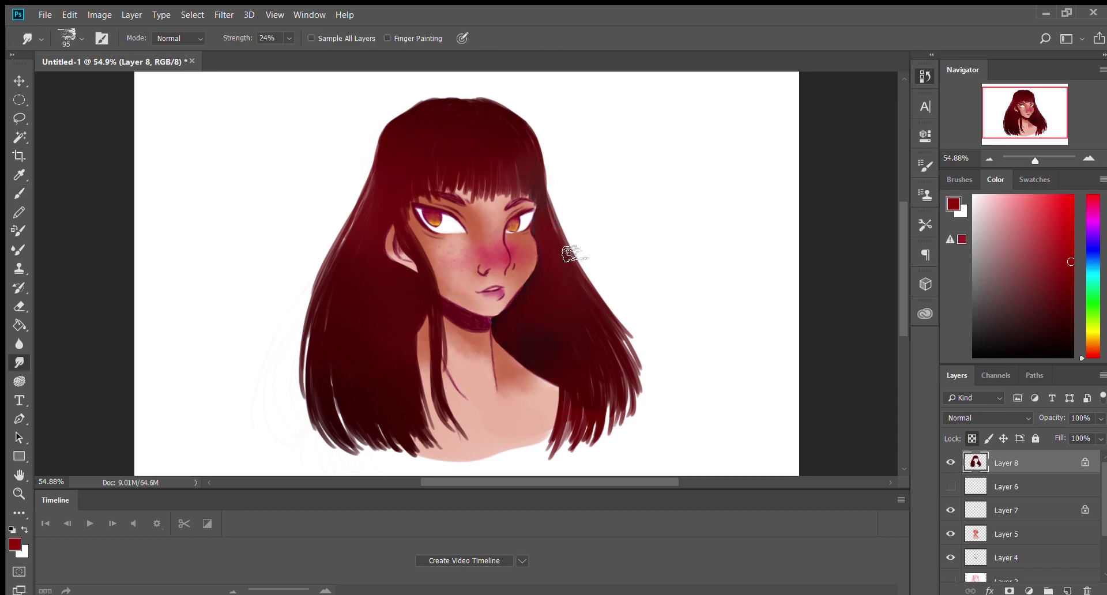
pyautogui.press('b')
# Paint lighter red highlight strands across the hair
pyautogui.click(1019, 256)
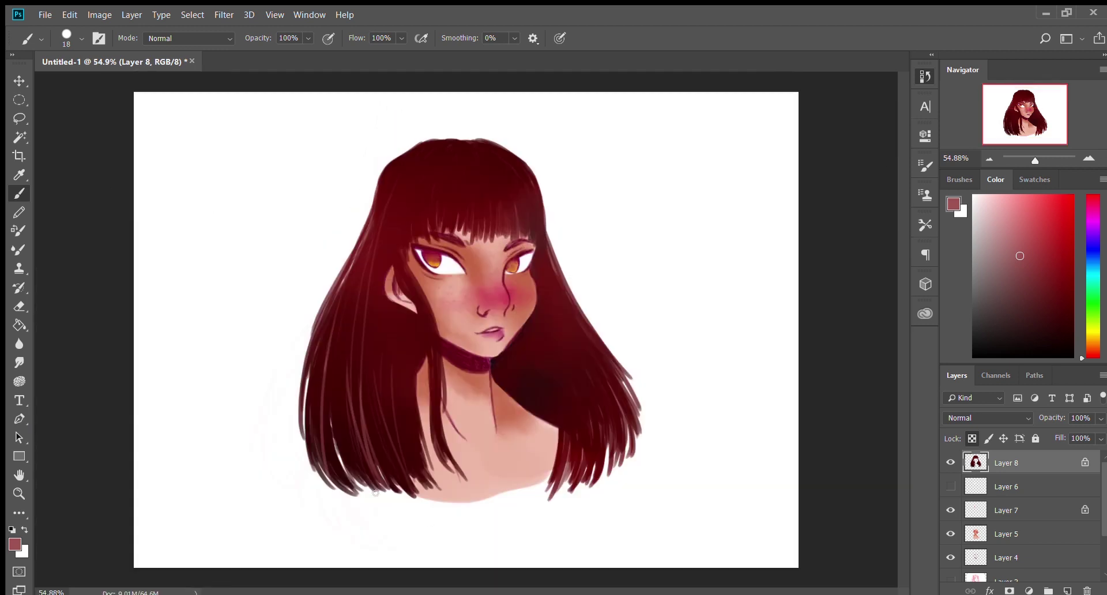
pyautogui.moveTo(375, 492); pyautogui.dragTo(404, 242)
pyautogui.moveTo(415, 391); pyautogui.dragTo(392, 173)
pyautogui.moveTo(496, 237); pyautogui.dragTo(490, 164)
pyautogui.moveTo(577, 438); pyautogui.dragTo(536, 219)
pyautogui.moveTo(623, 461); pyautogui.dragTo(570, 300)
# Paint dark maroon swatch strands over the left hair and crown
pyautogui.click(1035, 180)
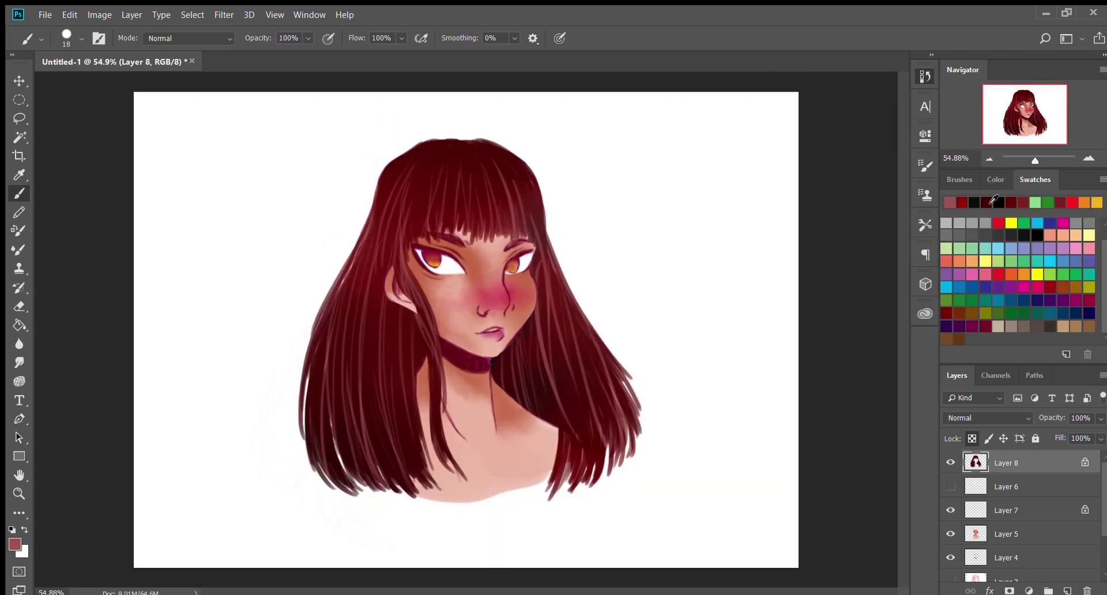
pyautogui.click(994, 200)
pyautogui.moveTo(366, 478)
pyautogui.mouseDown()
pyautogui.moveTo(346, 225)
pyautogui.moveTo(435, 256)
pyautogui.mouseUp()
pyautogui.moveTo(416, 369); pyautogui.dragTo(398, 199)
pyautogui.moveTo(406, 248); pyautogui.dragTo(403, 207)
pyautogui.moveTo(522, 238); pyautogui.dragTo(505, 183)
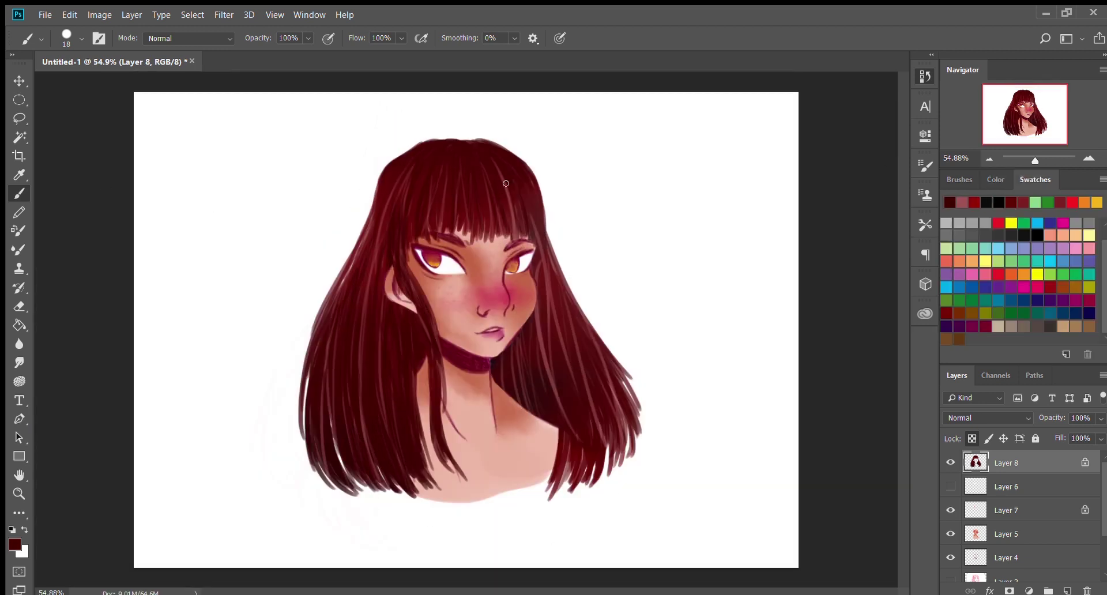
pyautogui.press('r')
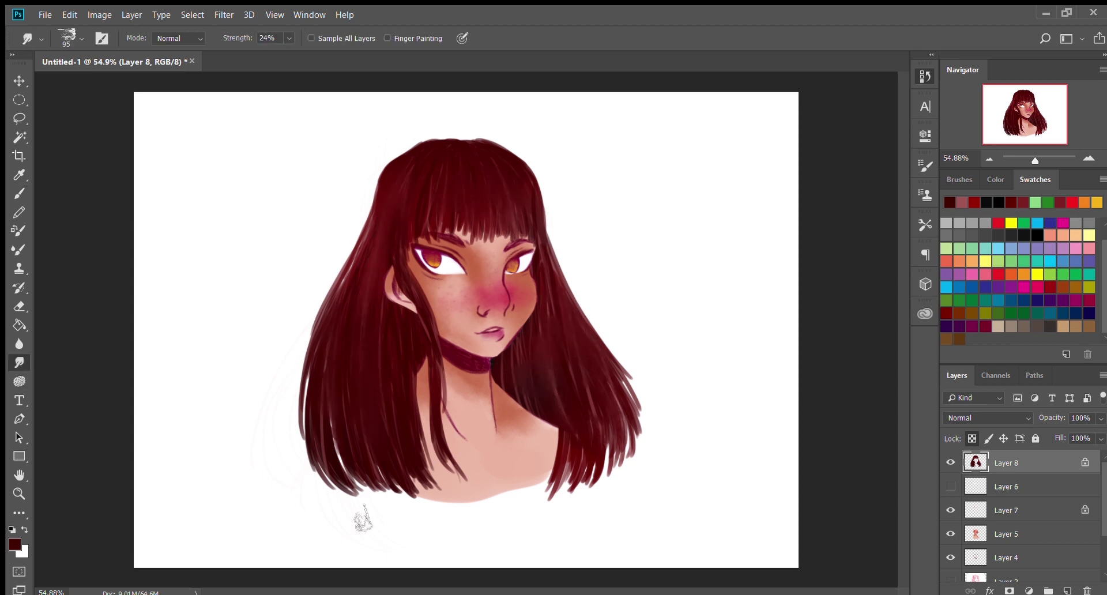
# On a new layer, paint a solid green block to the right of the head
pyautogui.press('b')
pyautogui.click(1035, 202)
pyautogui.hotkey('ctrl', 'shift', 'alt', 'n')
pyautogui.moveTo(554, 188)
pyautogui.mouseDown()
pyautogui.moveTo(585, 280)
pyautogui.moveTo(678, 179)
pyautogui.mouseUp()
pyautogui.moveTo(679, 197); pyautogui.dragTo(641, 398)
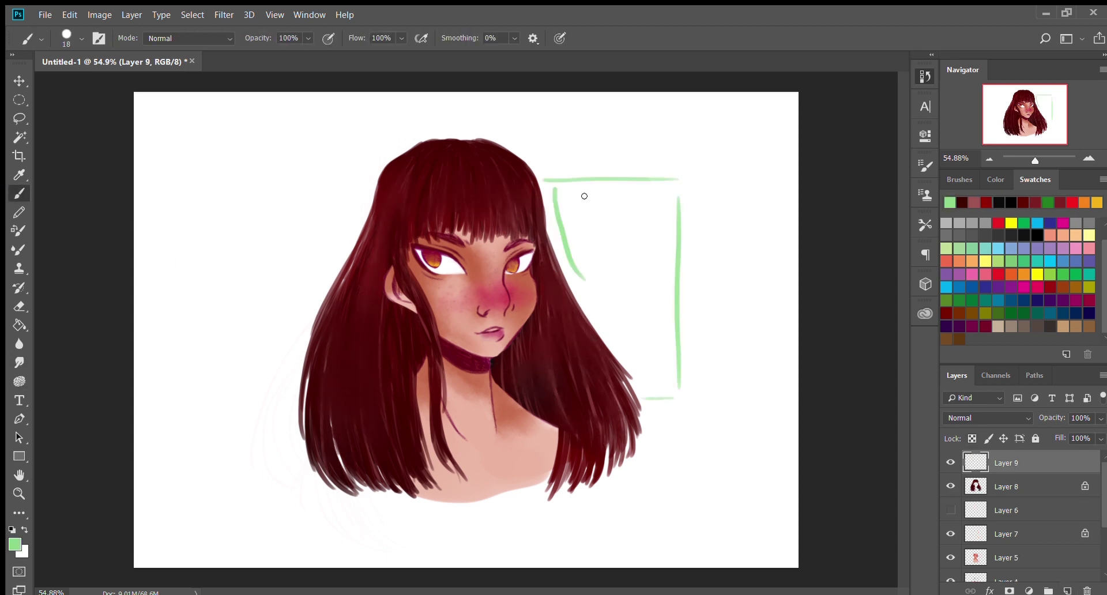
pyautogui.moveTo(547, 183); pyautogui.dragTo(644, 396)
pyautogui.moveTo(571, 236)
pyautogui.mouseDown()
pyautogui.moveTo(617, 346)
pyautogui.moveTo(628, 334)
pyautogui.mouseUp()
pyautogui.moveTo(640, 207)
pyautogui.mouseDown()
pyautogui.moveTo(564, 190)
pyautogui.moveTo(677, 395)
pyautogui.mouseUp()
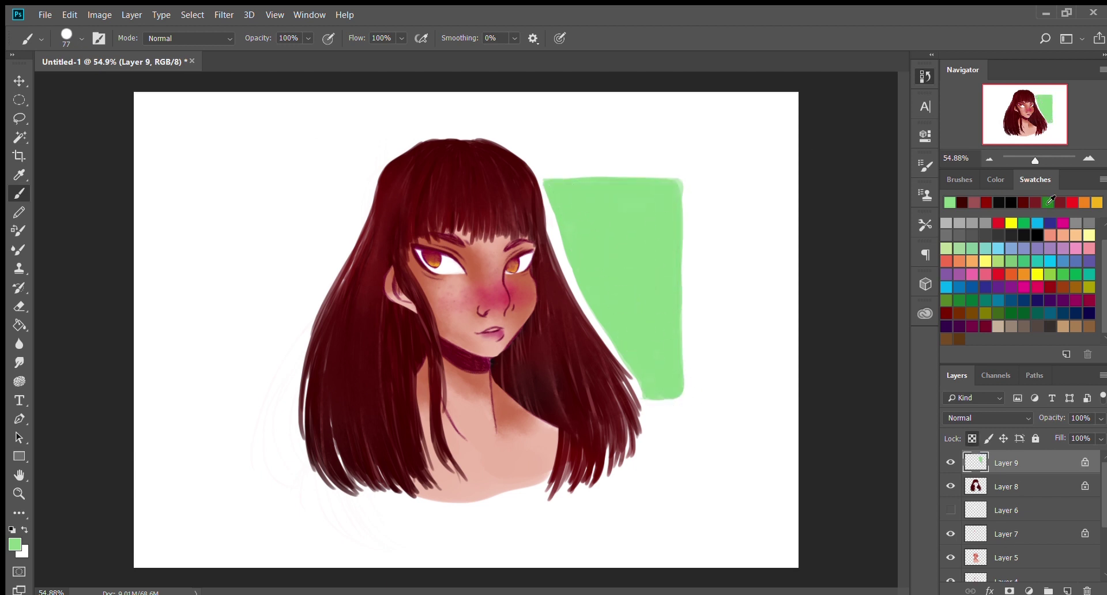
# Blend cyan into the green patch for a green-to-teal tint
pyautogui.click(1037, 223)
pyautogui.moveTo(669, 190)
pyautogui.mouseDown()
pyautogui.moveTo(600, 205)
pyautogui.moveTo(684, 186)
pyautogui.moveTo(684, 371)
pyautogui.mouseUp()
pyautogui.press('r')
# Crop the canvas to a tighter square frame around the portrait
pyautogui.press('c')
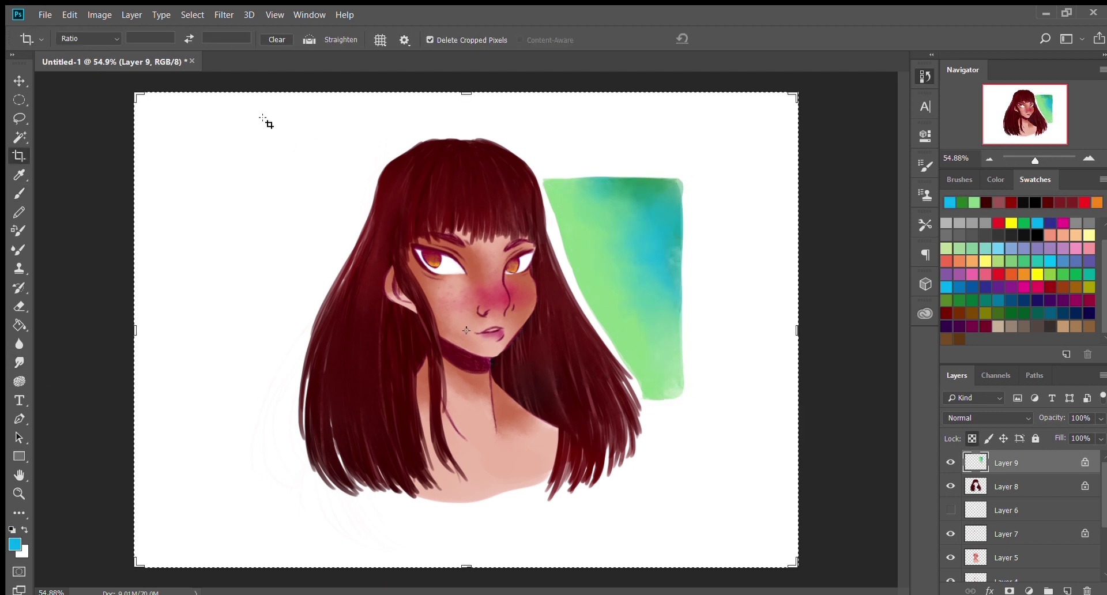
pyautogui.moveTo(266, 123); pyautogui.dragTo(724, 533)
pyautogui.press('Return')
# Draw a signature on a new layer and scale it into the bottom-right corner
pyautogui.press('b')
pyautogui.click(989, 200)
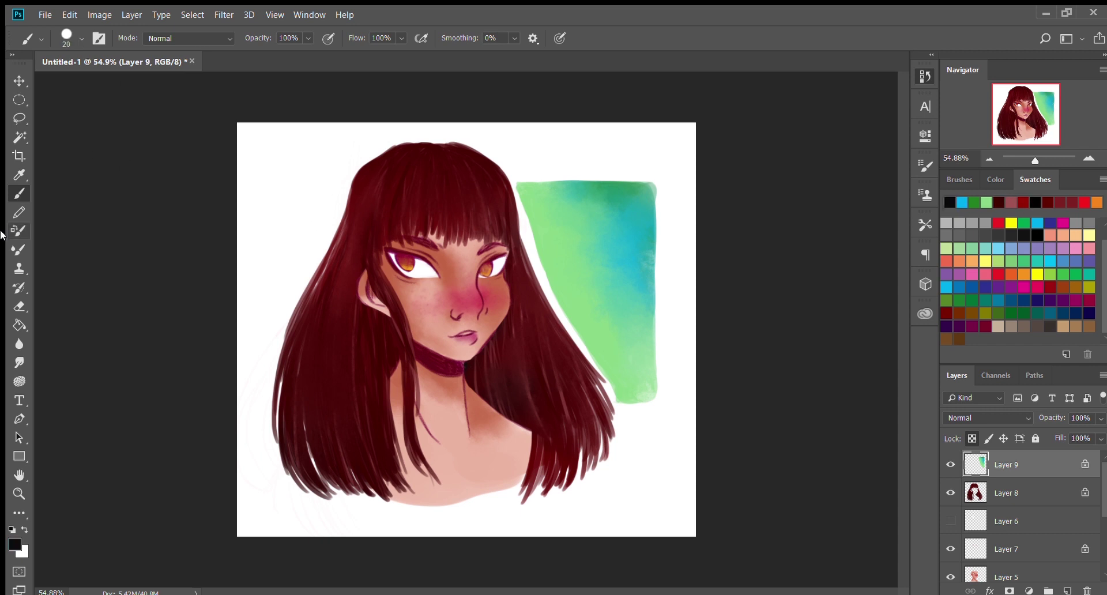
pyautogui.moveTo(248, 167)
pyautogui.mouseDown()
pyautogui.moveTo(404, 213)
pyautogui.moveTo(628, 484)
pyautogui.moveTo(591, 476)
pyautogui.mouseUp()
pyautogui.hotkey('ctrl', 't')
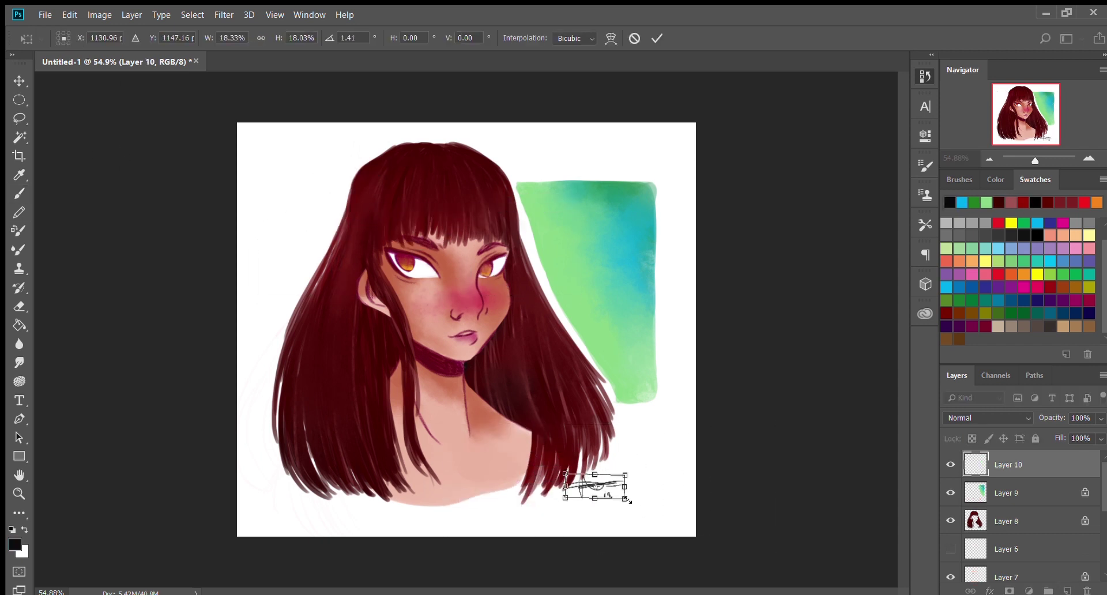
pyautogui.press('Return')
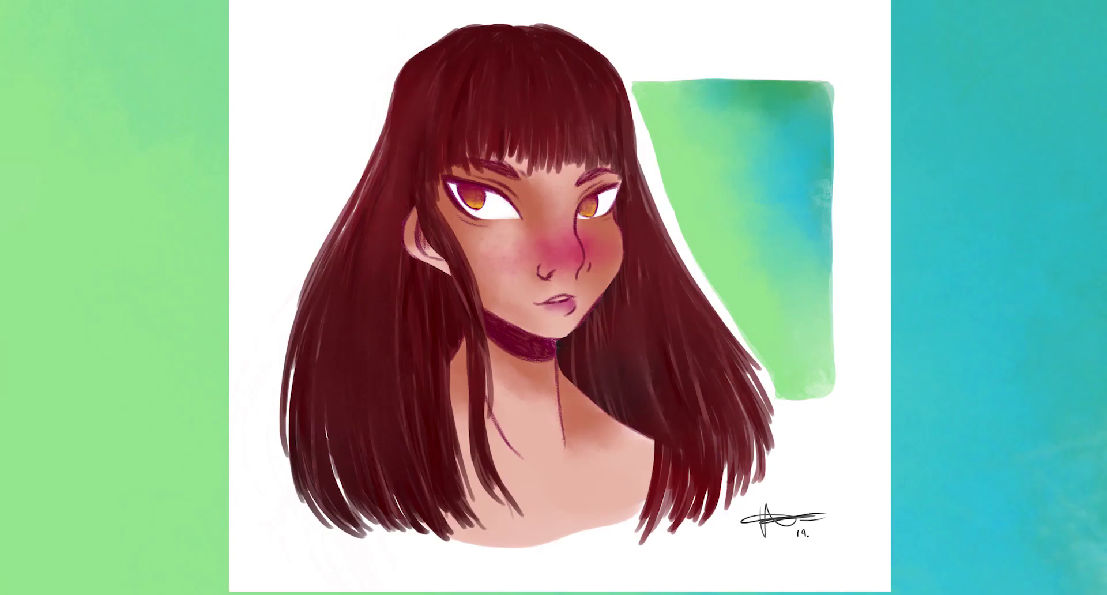